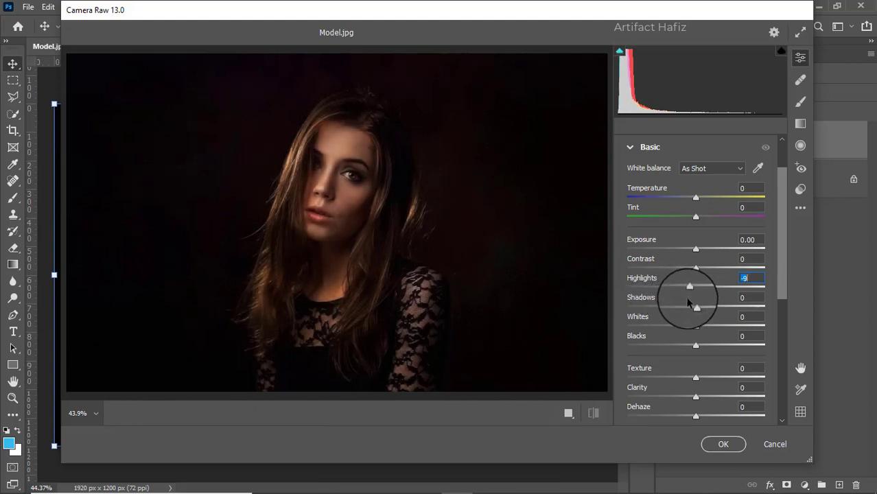
Step: Set the basic tone values to Contrast -5, Highlights -8, Shadows +9, Whites +20 and Blacks +29
{"action": "mouse_move", "coordinate": [687, 300]}
{"action": "left_mouse_down"}
{"action": "mouse_move", "coordinate": [697, 327]}
{"action": "mouse_move", "coordinate": [717, 329]}
{"action": "mouse_move", "coordinate": [709, 328]}
{"action": "mouse_move", "coordinate": [714, 311]}
{"action": "mouse_move", "coordinate": [702, 307]}
{"action": "left_mouse_up"}
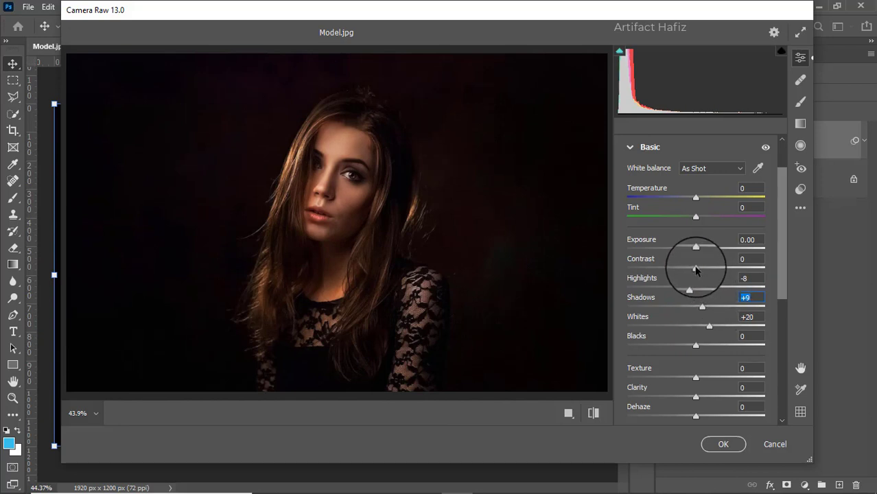
{"action": "mouse_move", "coordinate": [695, 271]}
{"action": "left_mouse_down"}
{"action": "mouse_move", "coordinate": [709, 268]}
{"action": "mouse_move", "coordinate": [676, 268]}
{"action": "mouse_move", "coordinate": [692, 274]}
{"action": "left_mouse_up"}
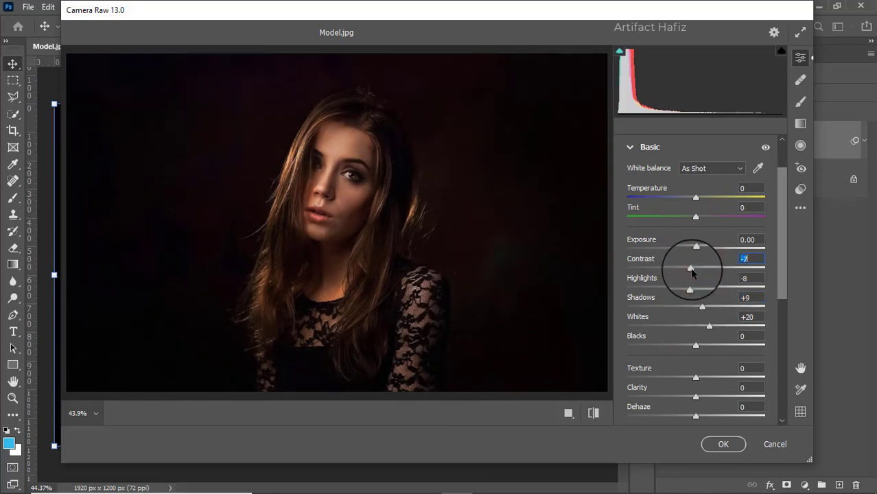
{"action": "left_click_drag", "start_coordinate": [696, 345], "coordinate": [714, 346]}
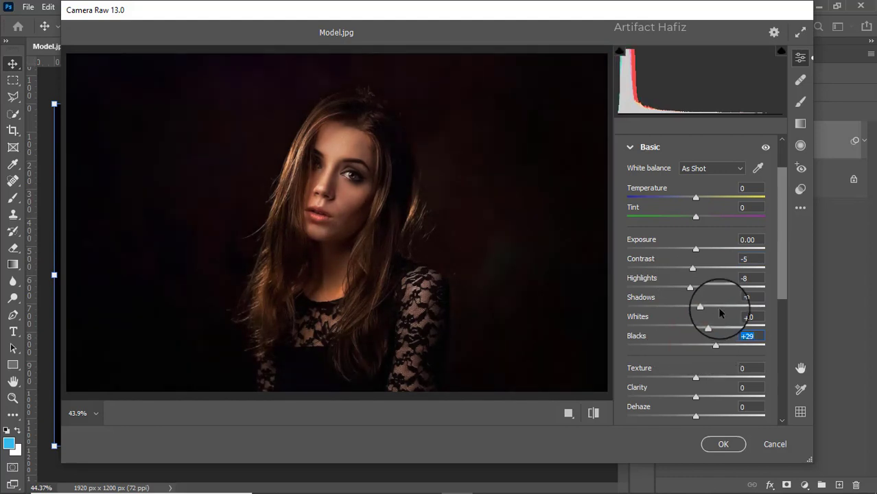
Step: Set Texture to -5, Clarity to +11 and Dehaze to -9
{"action": "scroll", "coordinate": [719, 307], "scroll_direction": "down", "scroll_amount": 3}
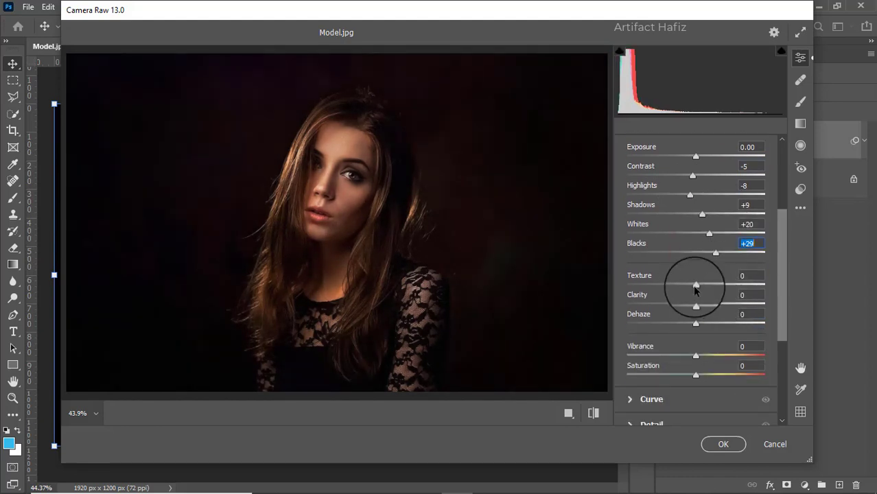
{"action": "scroll", "coordinate": [651, 351], "scroll_direction": "down", "scroll_amount": 2}
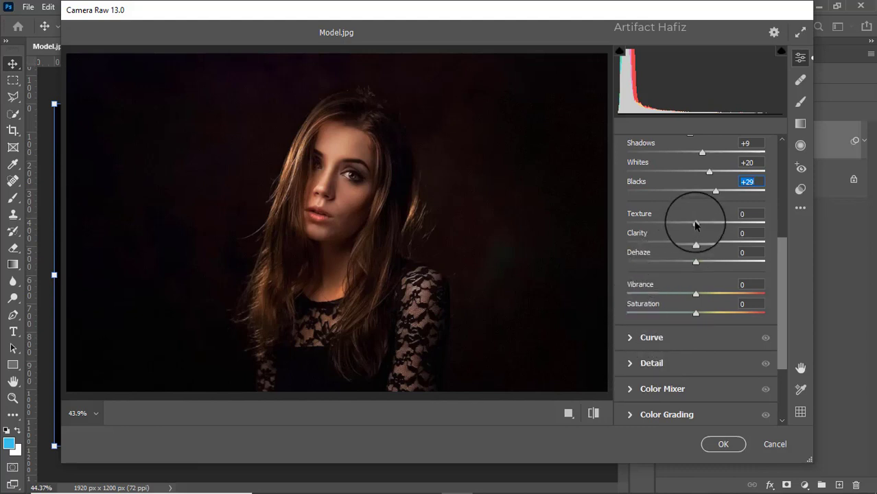
{"action": "left_click_drag", "start_coordinate": [696, 224], "coordinate": [692, 265]}
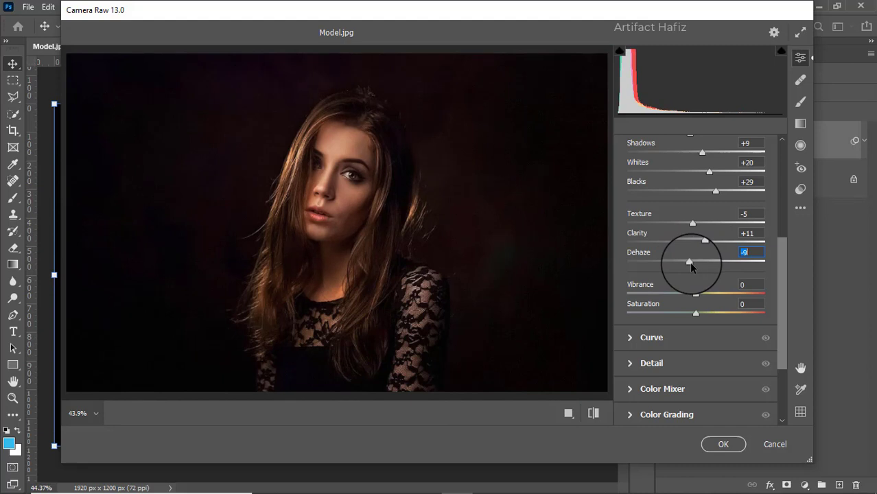
Step: Shape the point curve with a shadow point at input 64, output 63 and a highlight point at input 188, output 199
{"action": "left_click", "coordinate": [631, 338]}
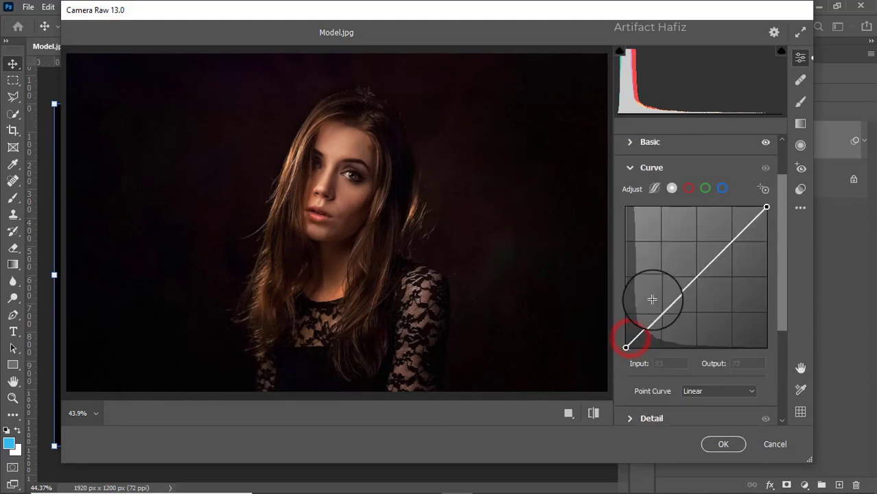
{"action": "left_click", "coordinate": [661, 312]}
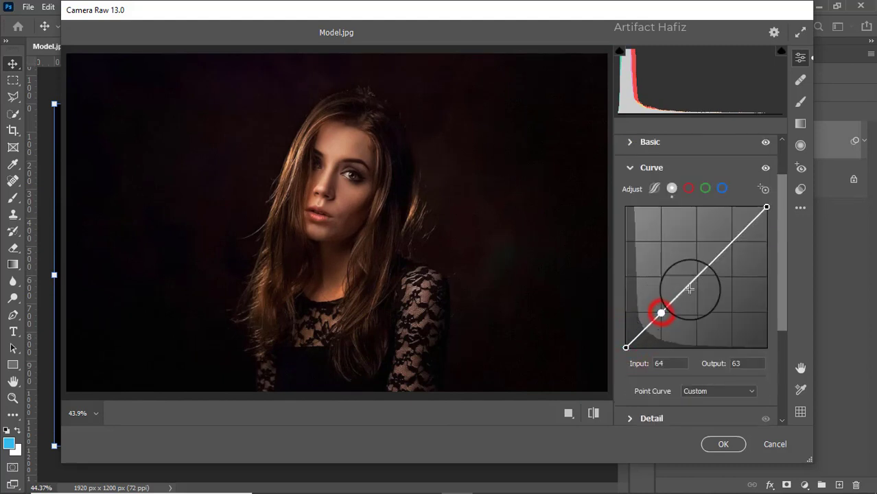
{"action": "left_click_drag", "start_coordinate": [731, 243], "coordinate": [729, 238]}
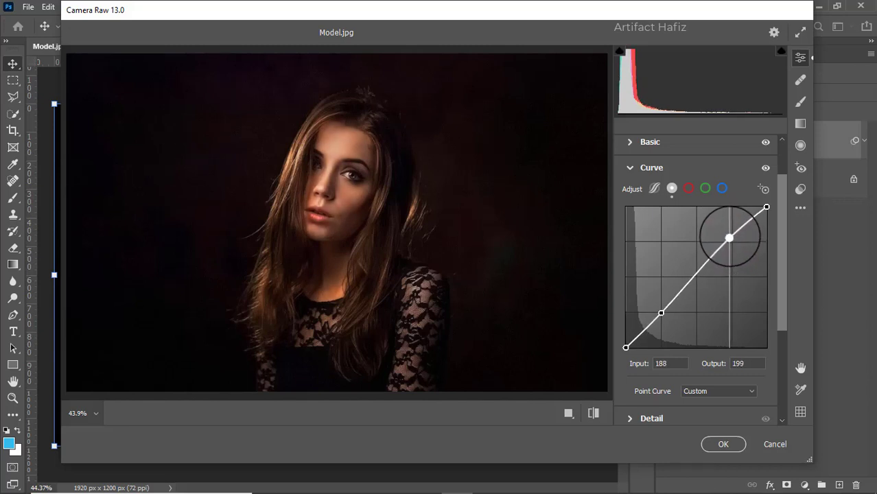
Step: Set the detail adjustments to Noise Reduction 18 and Sharpening 21
{"action": "scroll", "coordinate": [689, 249], "scroll_direction": "down", "scroll_amount": 4}
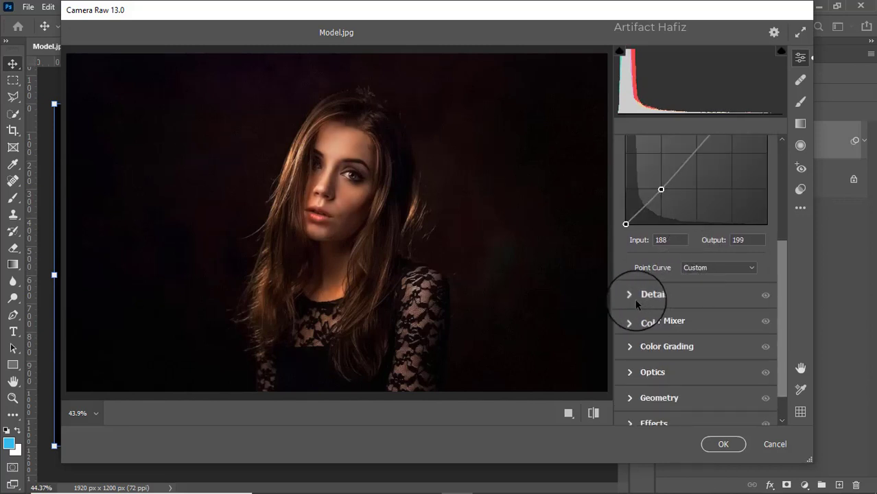
{"action": "left_click", "coordinate": [630, 297]}
{"action": "left_click", "coordinate": [627, 306]}
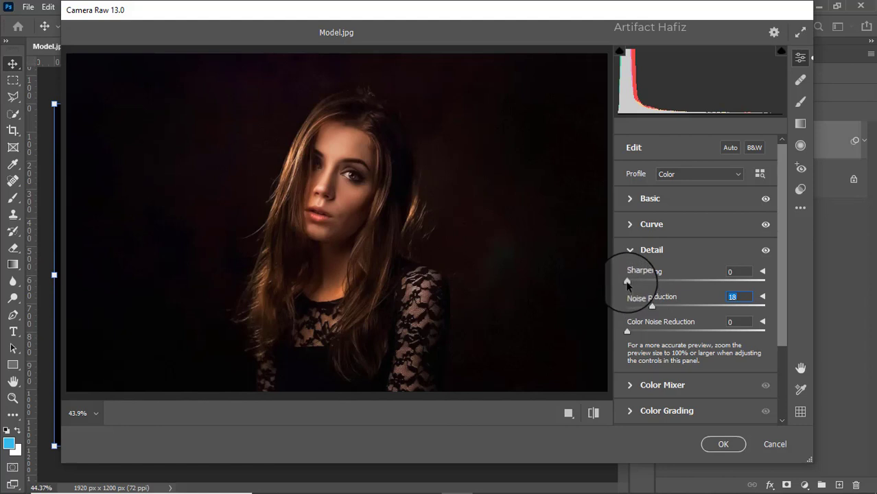
Step: Set the HSL saturation to Reds +30, Oranges -2, Yellows -45, Greens -29, Aquas +8 and Blues +10
{"action": "scroll", "coordinate": [676, 288], "scroll_direction": "down", "scroll_amount": 3}
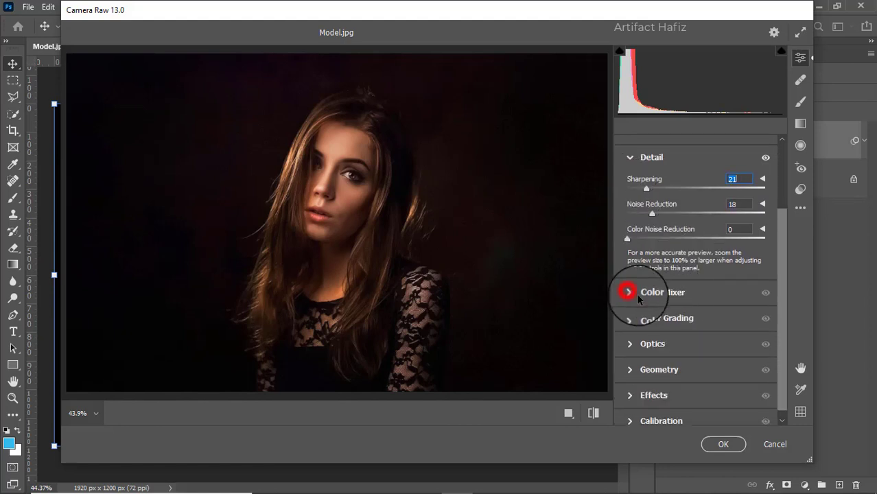
{"action": "left_click", "coordinate": [637, 293]}
{"action": "left_click", "coordinate": [672, 217]}
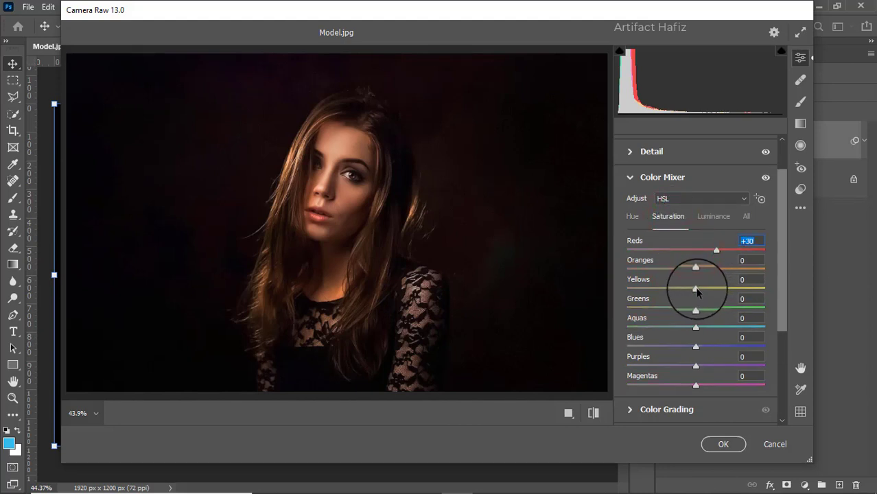
{"action": "left_click_drag", "start_coordinate": [697, 292], "coordinate": [703, 349]}
{"action": "left_click", "coordinate": [696, 347]}
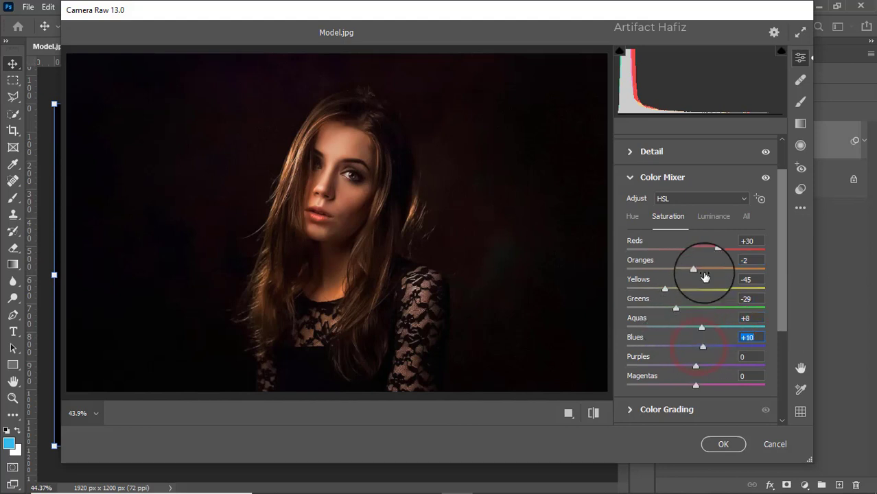
Step: Set the HSL luminance to Reds -7, Oranges +3, Yellows -16, Greens -17, Aquas -15, Blues -22 and Purples -12
{"action": "left_click", "coordinate": [712, 216]}
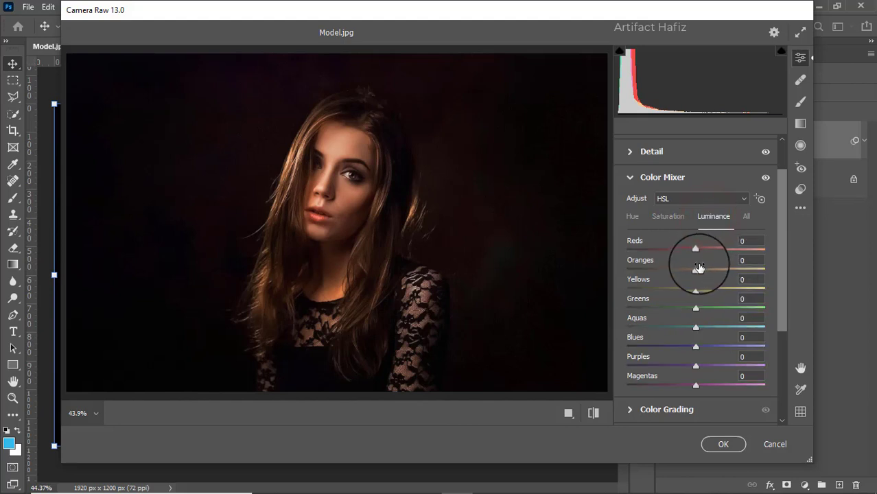
{"action": "left_click_drag", "start_coordinate": [698, 267], "coordinate": [691, 250]}
{"action": "left_click_drag", "start_coordinate": [696, 291], "coordinate": [687, 366]}
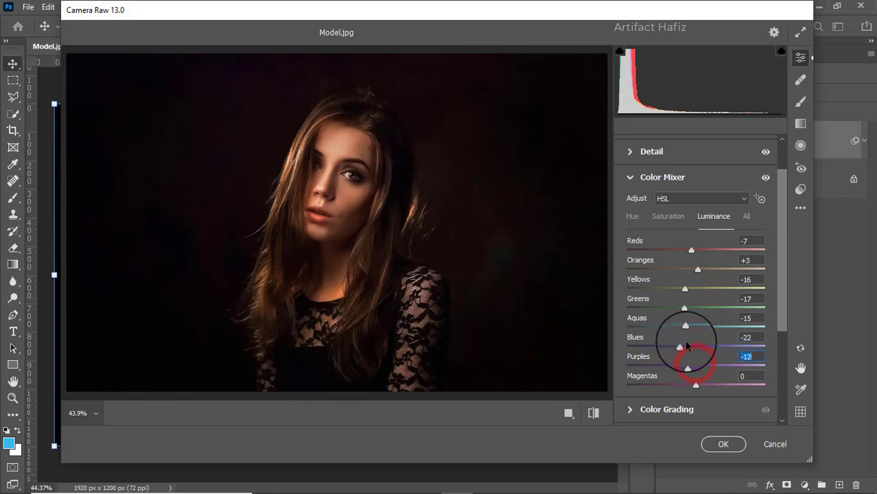
Step: Shift the HSL hue to Greens -19, Aquas -36 and Blues -16
{"action": "left_click", "coordinate": [633, 219]}
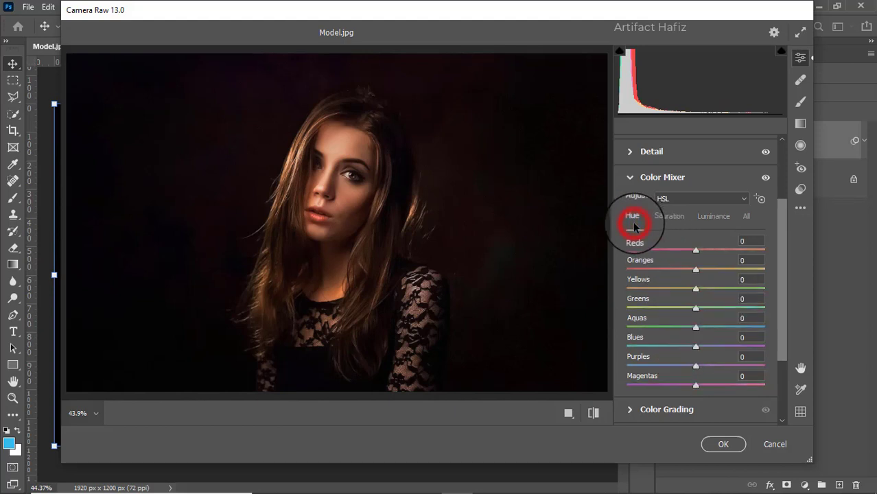
{"action": "scroll", "coordinate": [689, 319], "scroll_direction": "down", "scroll_amount": 3}
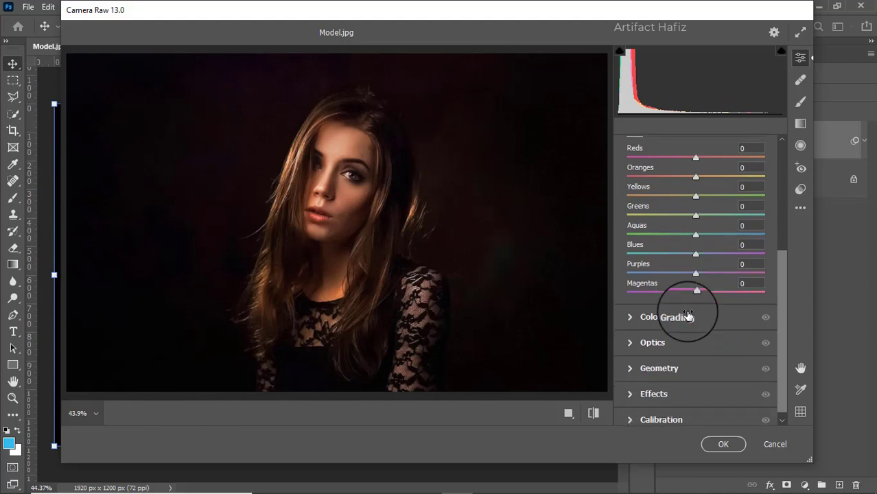
{"action": "scroll", "coordinate": [689, 317], "scroll_direction": "up", "scroll_amount": 1}
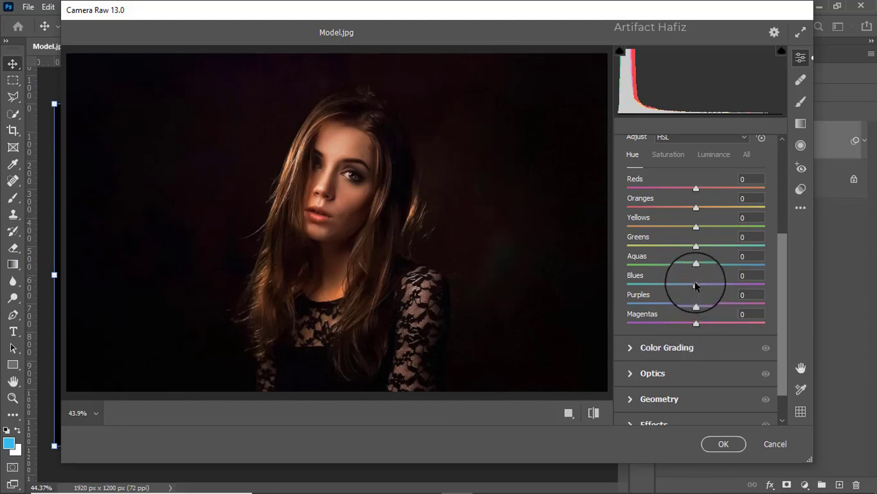
{"action": "left_click_drag", "start_coordinate": [697, 263], "coordinate": [671, 265]}
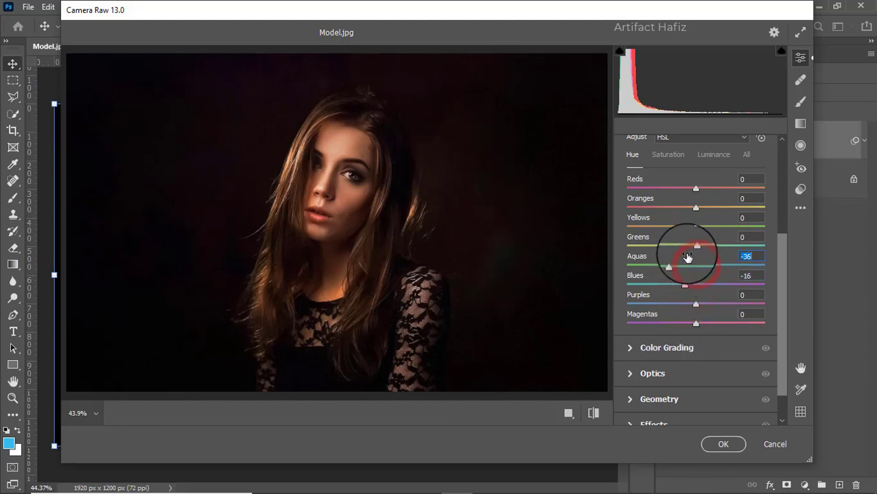
{"action": "scroll", "coordinate": [693, 247], "scroll_direction": "up", "scroll_amount": 1}
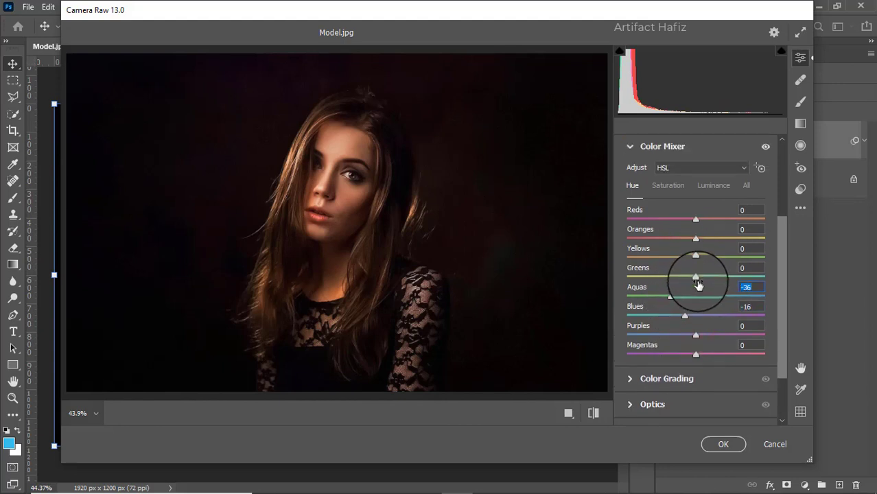
{"action": "mouse_move", "coordinate": [696, 277]}
{"action": "left_mouse_down"}
{"action": "mouse_move", "coordinate": [666, 278]}
{"action": "mouse_move", "coordinate": [689, 261]}
{"action": "mouse_move", "coordinate": [665, 275]}
{"action": "mouse_move", "coordinate": [742, 281]}
{"action": "mouse_move", "coordinate": [682, 279]}
{"action": "left_mouse_up"}
Step: Grade the midtones yellow-green at saturation 18, the shadows blue at hue 210, saturation 33, and the highlights yellow at hue 49, saturation 21
{"action": "scroll", "coordinate": [682, 284], "scroll_direction": "down", "scroll_amount": 3}
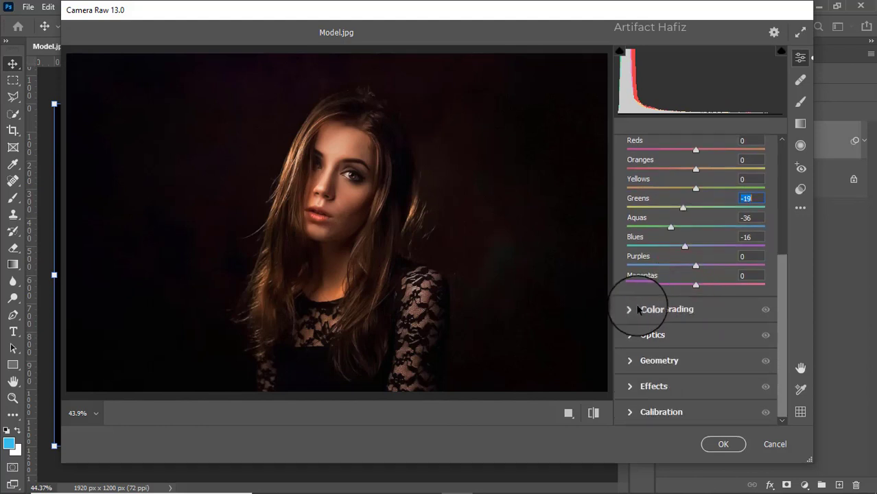
{"action": "left_click", "coordinate": [630, 310]}
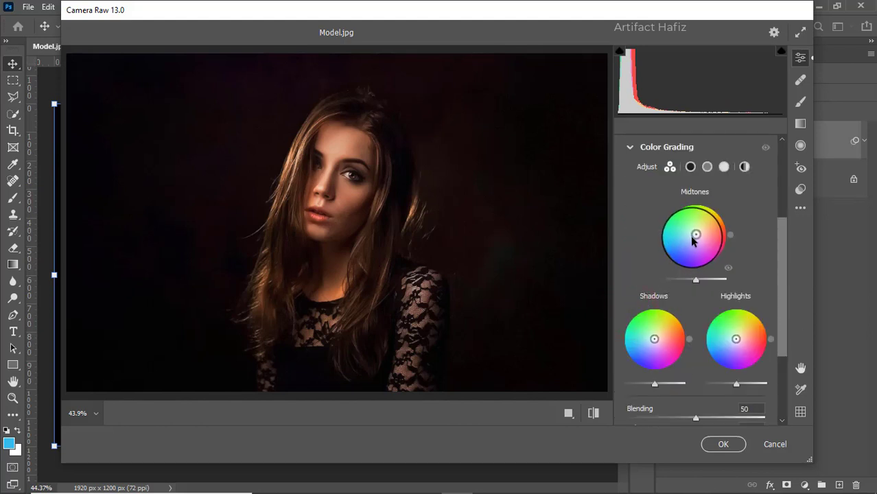
{"action": "left_click_drag", "start_coordinate": [695, 237], "coordinate": [705, 190]}
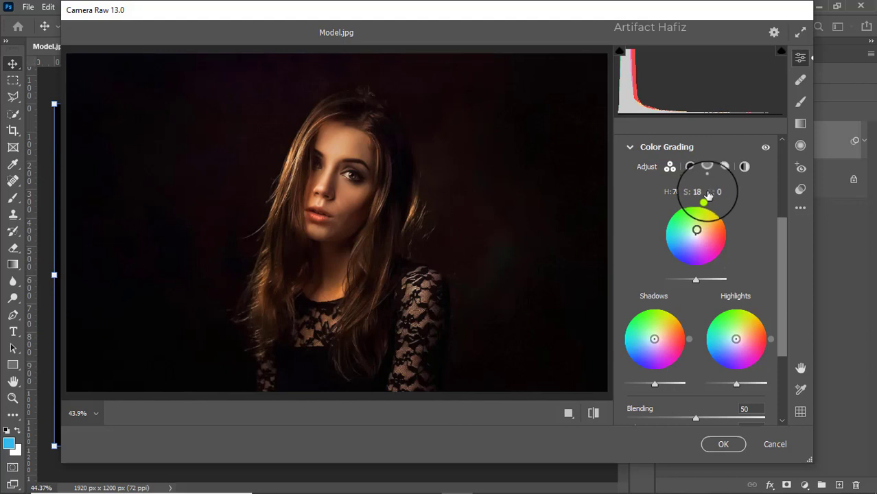
{"action": "left_click_drag", "start_coordinate": [653, 345], "coordinate": [606, 370]}
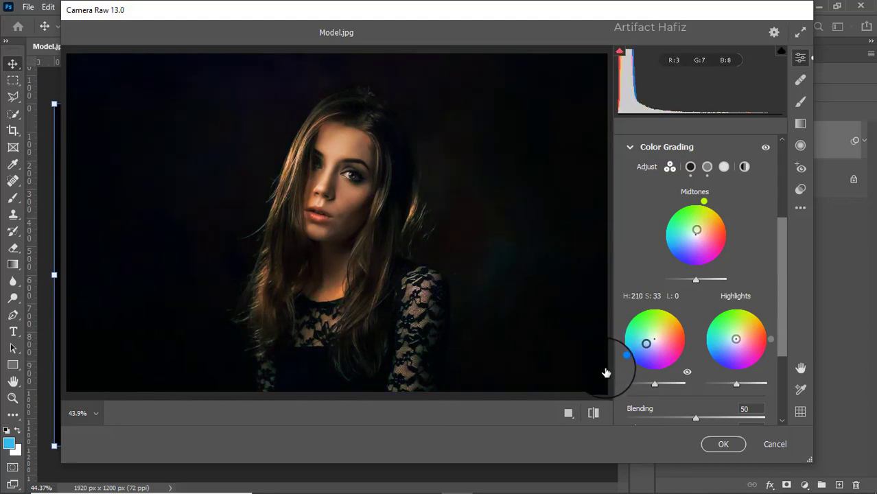
{"action": "mouse_move", "coordinate": [736, 339]}
{"action": "left_mouse_down"}
{"action": "mouse_move", "coordinate": [732, 345]}
{"action": "mouse_move", "coordinate": [740, 335]}
{"action": "left_mouse_up"}
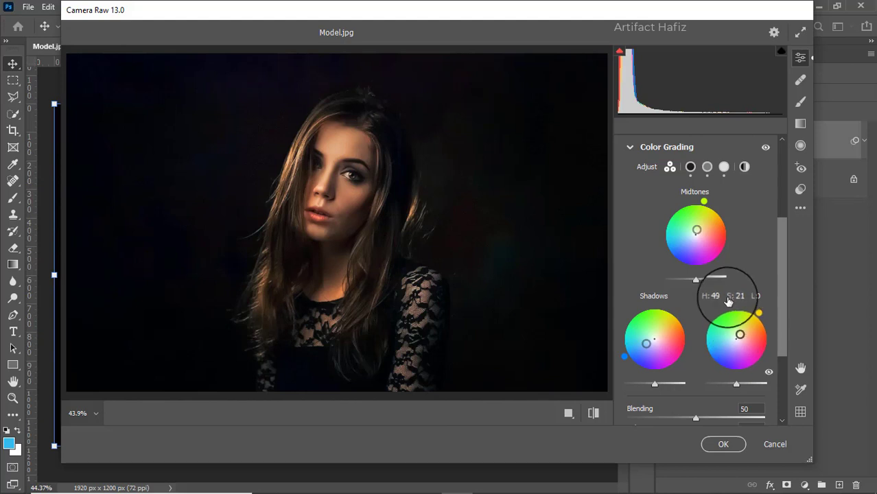
Step: Set the color grading Blending to 38 and Balance to +8
{"action": "scroll", "coordinate": [729, 291], "scroll_direction": "down", "scroll_amount": 3}
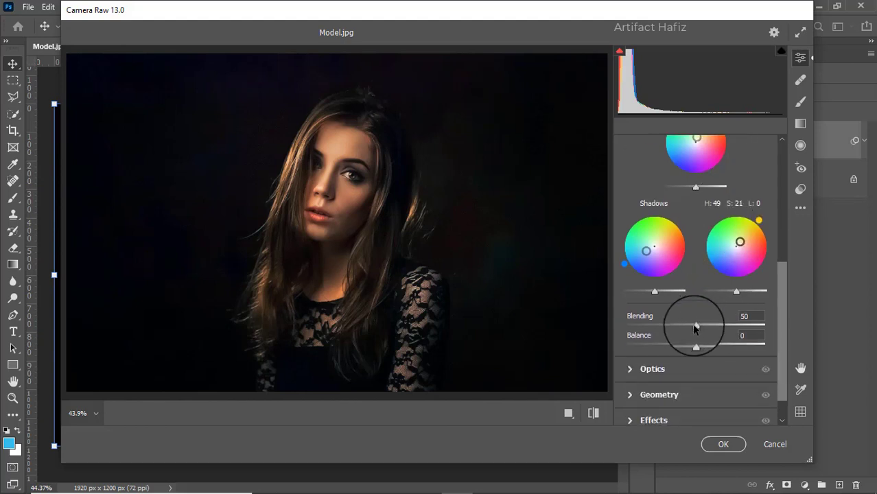
{"action": "left_click", "coordinate": [696, 328]}
{"action": "mouse_move", "coordinate": [696, 328]}
{"action": "left_mouse_down"}
{"action": "mouse_move", "coordinate": [722, 330]}
{"action": "mouse_move", "coordinate": [669, 331]}
{"action": "mouse_move", "coordinate": [716, 345]}
{"action": "mouse_move", "coordinate": [706, 347]}
{"action": "left_mouse_up"}
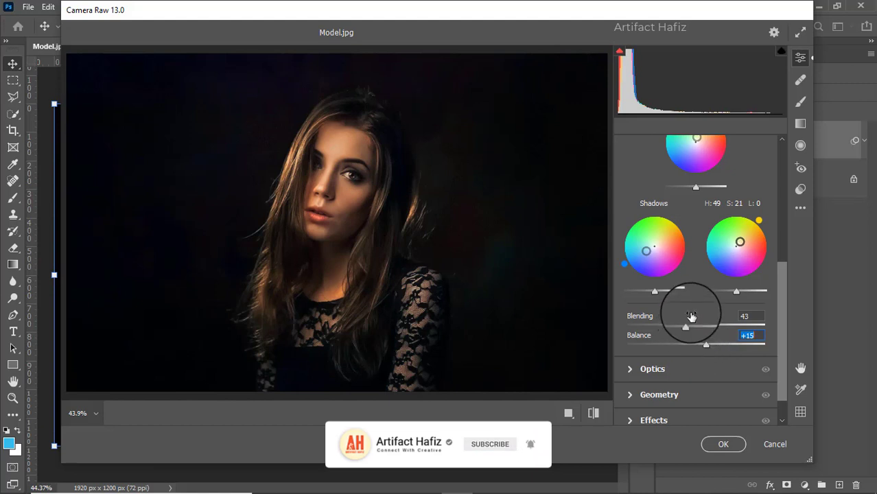
{"action": "left_click_drag", "start_coordinate": [707, 346], "coordinate": [671, 346]}
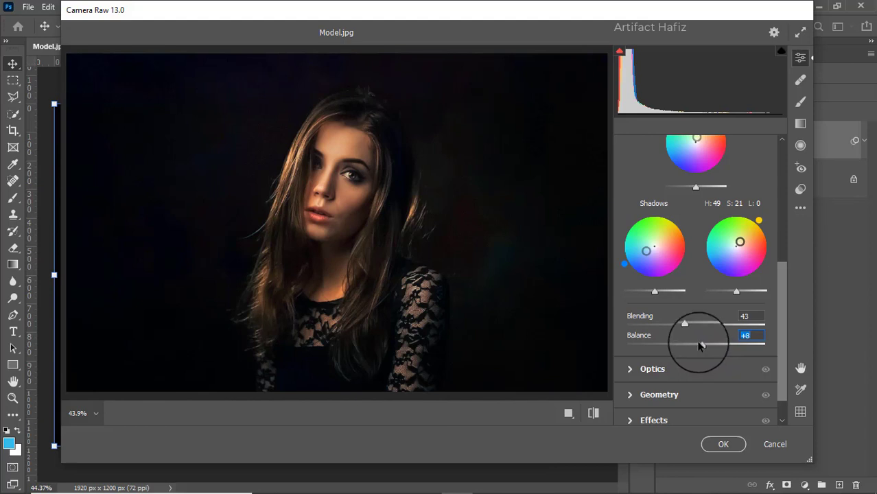
{"action": "mouse_move", "coordinate": [685, 323]}
{"action": "left_mouse_down"}
{"action": "mouse_move", "coordinate": [741, 326]}
{"action": "mouse_move", "coordinate": [681, 321]}
{"action": "mouse_move", "coordinate": [688, 327]}
{"action": "left_mouse_up"}
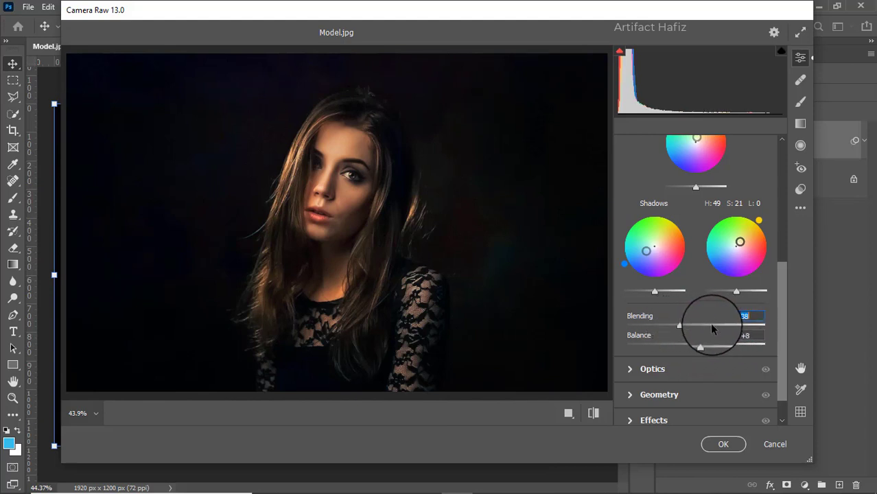
Step: Calibrate the primary color saturations to Red -19, Green +4 and Blue +8
{"action": "scroll", "coordinate": [710, 322], "scroll_direction": "down", "scroll_amount": 1}
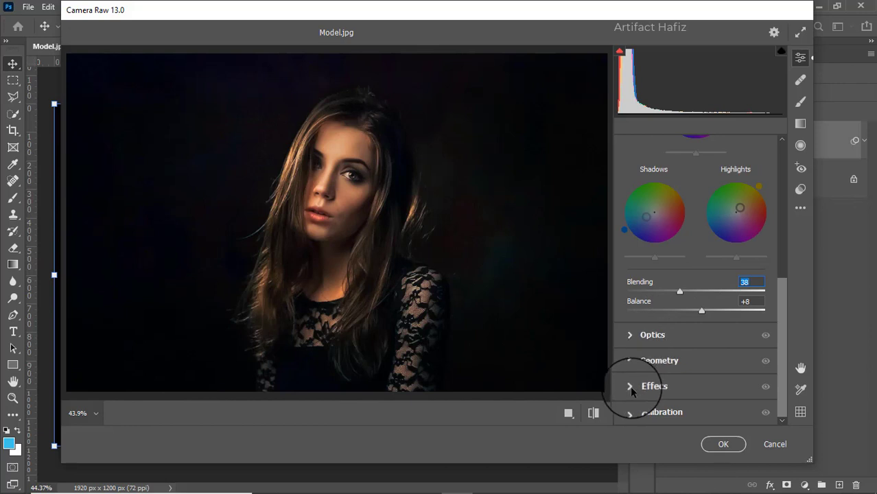
{"action": "left_click", "coordinate": [629, 413]}
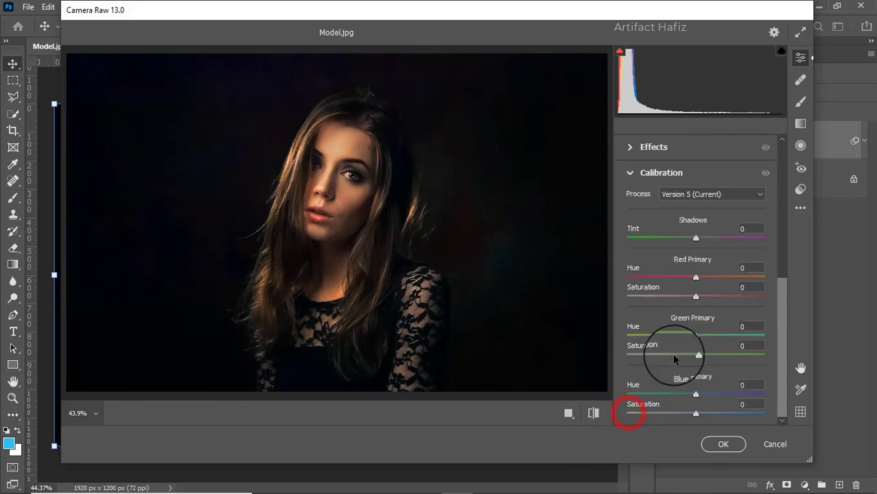
{"action": "left_click_drag", "start_coordinate": [696, 296], "coordinate": [680, 305]}
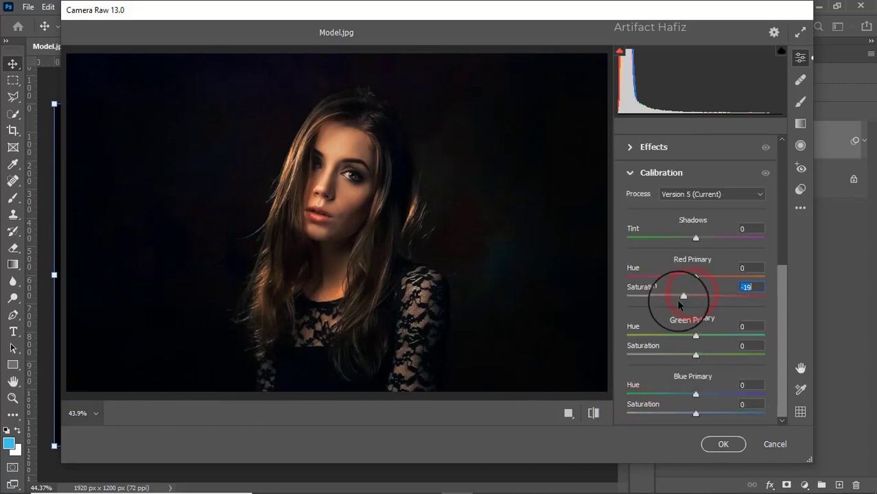
{"action": "left_click_drag", "start_coordinate": [696, 356], "coordinate": [699, 355]}
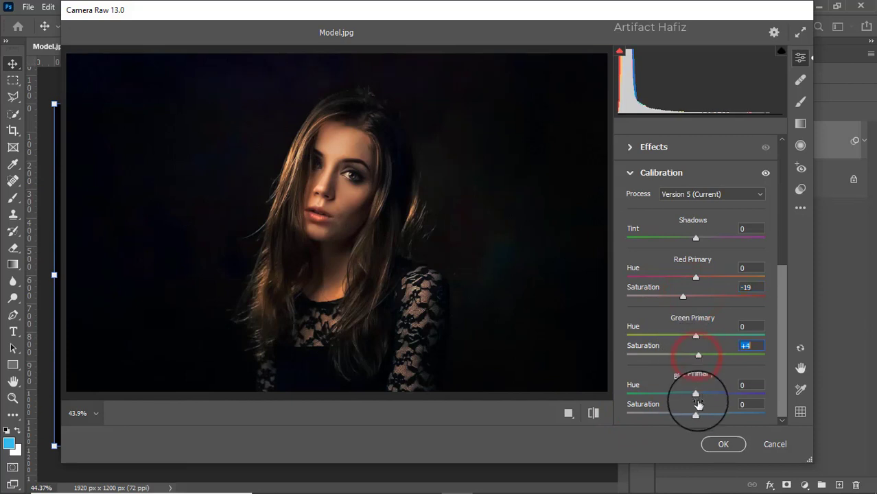
{"action": "left_click_drag", "start_coordinate": [696, 414], "coordinate": [703, 415]}
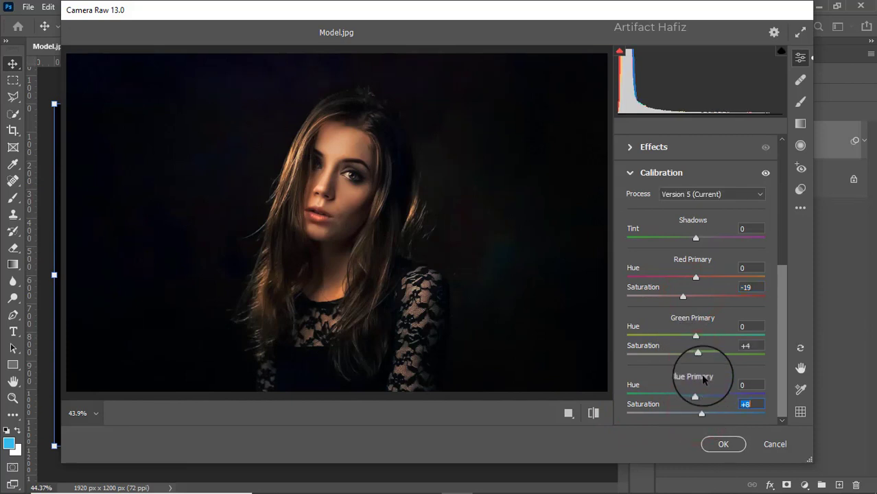
Step: Apply the Camera Raw adjustments and compare the image with the Background copy layer hidden and shown
{"action": "left_click", "coordinate": [722, 444]}
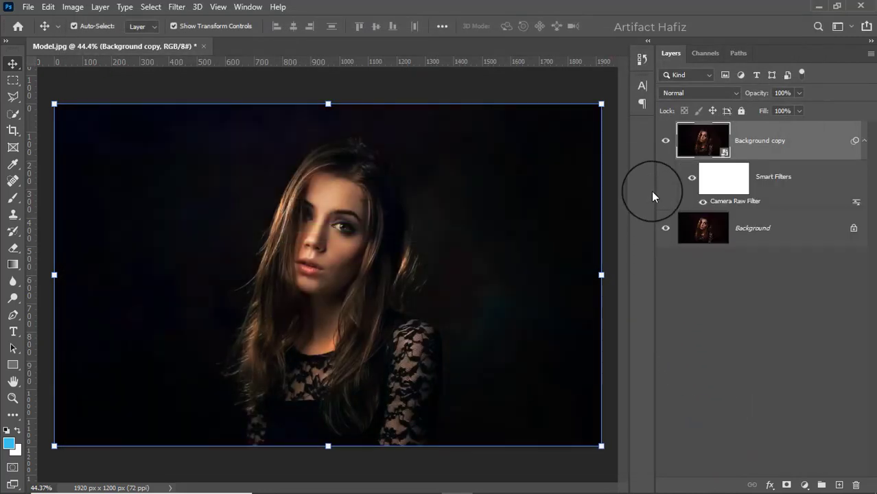
{"action": "left_click", "coordinate": [666, 142]}
{"action": "left_click", "coordinate": [666, 141]}
{"action": "left_click", "coordinate": [781, 141]}
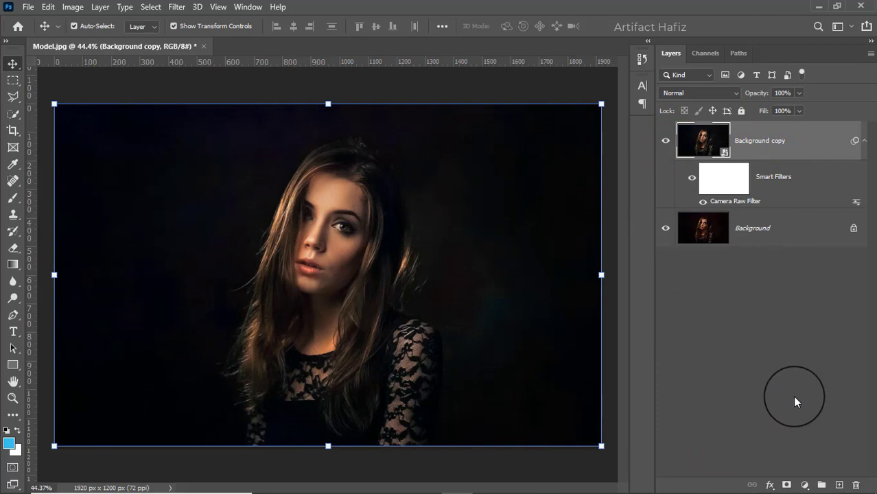
Step: Merge all visible layers into a new layer above Background copy and convert it for smart filters
{"action": "key", "text": "ctrl+alt+shift+e"}
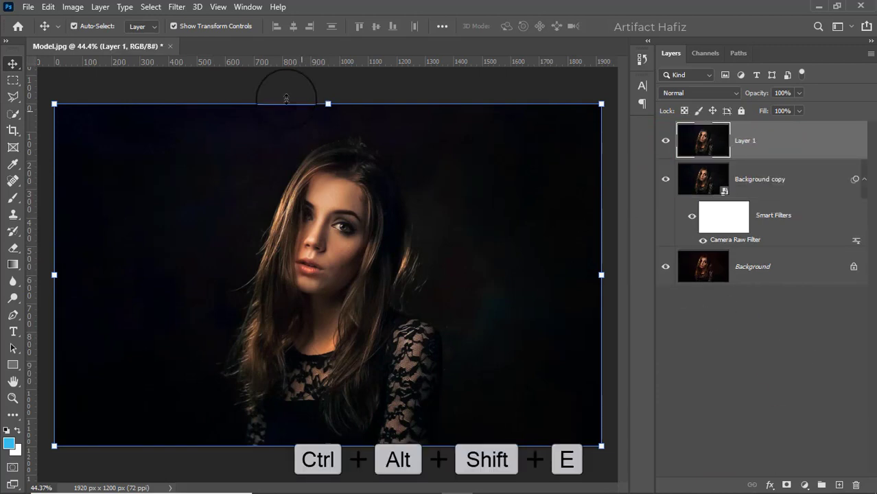
{"action": "left_click", "coordinate": [175, 7]}
{"action": "left_click", "coordinate": [182, 39]}
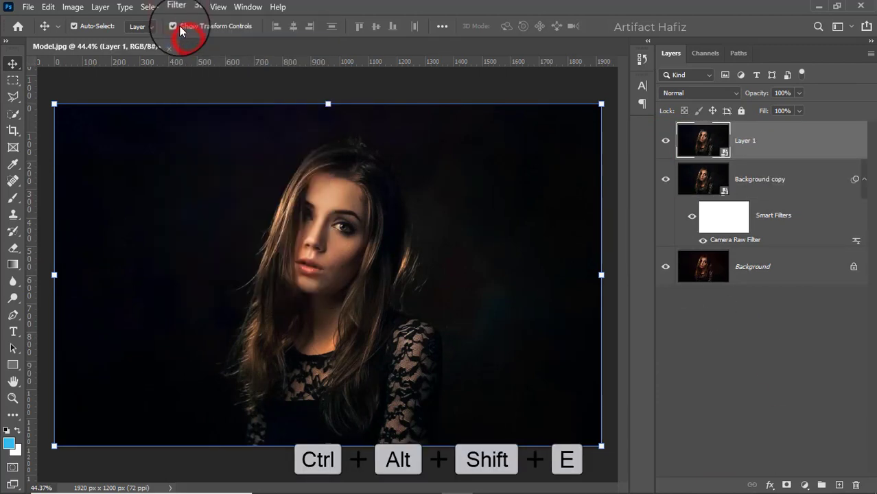
Step: Apply the Camera Raw Filter to Layer 1 with Noise Reduction at 100
{"action": "left_click", "coordinate": [176, 9]}
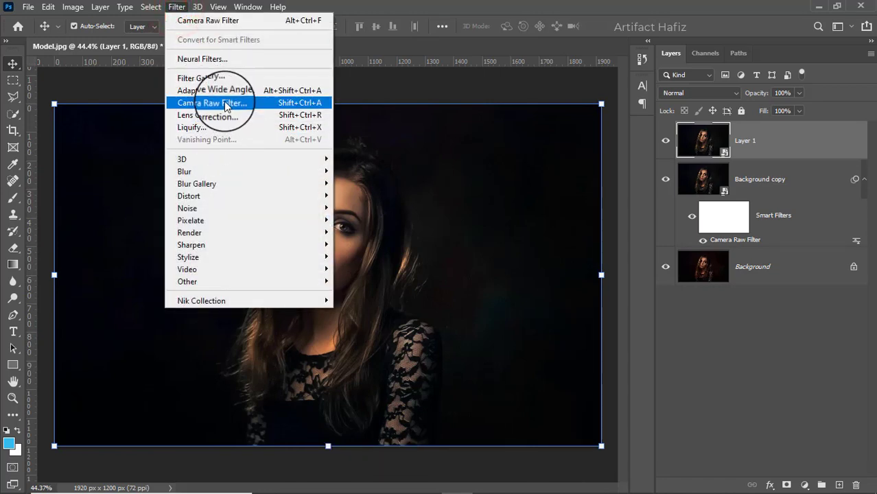
{"action": "left_click", "coordinate": [224, 103]}
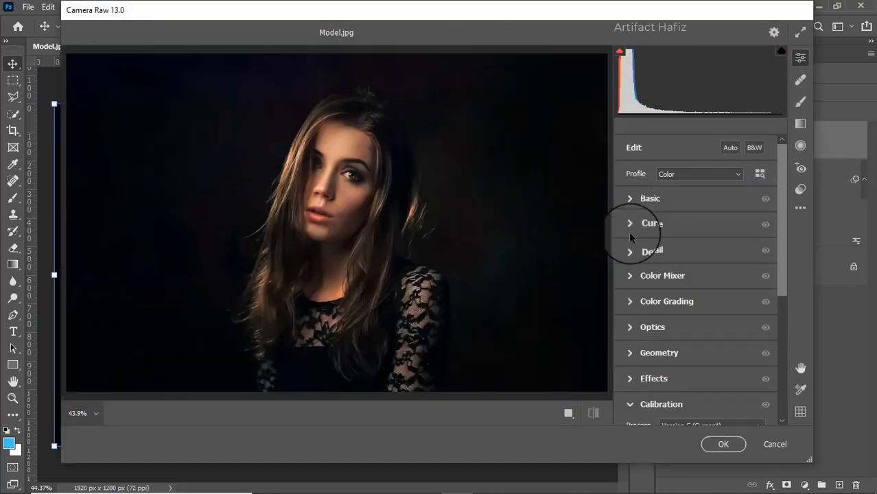
{"action": "left_click", "coordinate": [631, 253]}
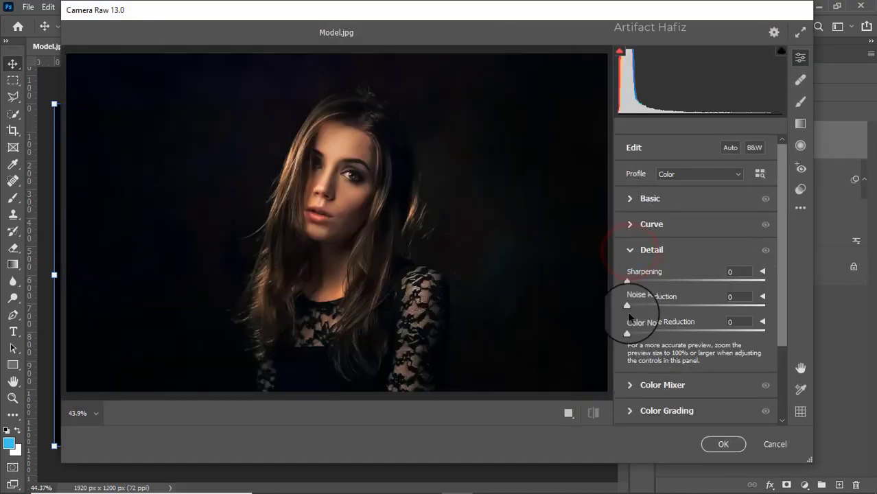
{"action": "left_click_drag", "start_coordinate": [627, 306], "coordinate": [774, 305]}
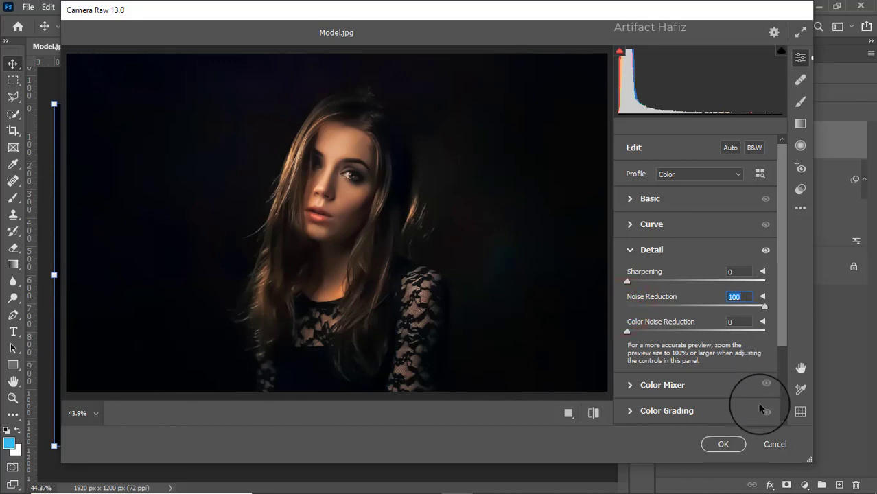
{"action": "left_click", "coordinate": [719, 444]}
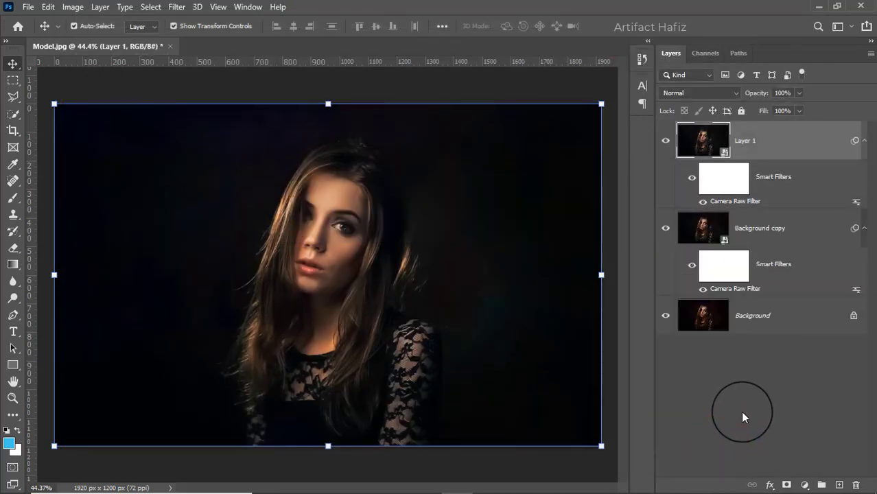
Step: Add a layer mask to Layer 1 and paint black over the model's face and hair with a 155 px Soft Round brush at 100% opacity
{"action": "left_click", "coordinate": [787, 485]}
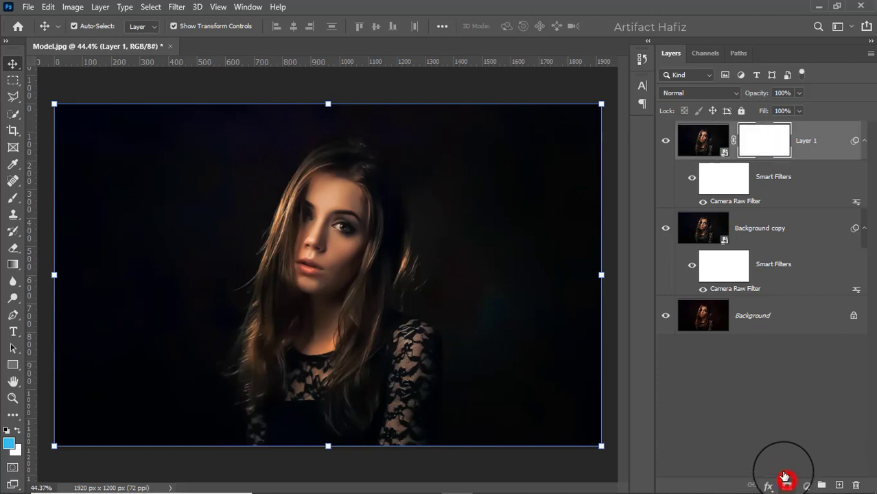
{"action": "left_click", "coordinate": [13, 197]}
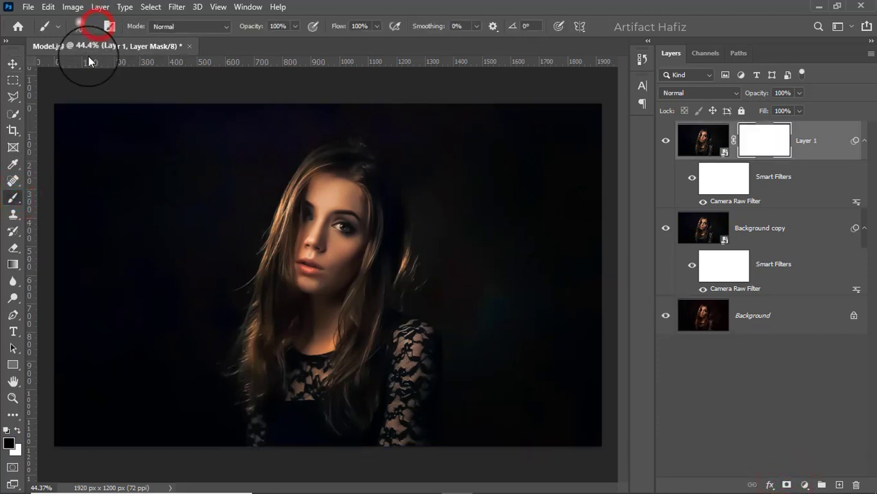
{"action": "left_click", "coordinate": [94, 26]}
{"action": "left_click", "coordinate": [80, 200]}
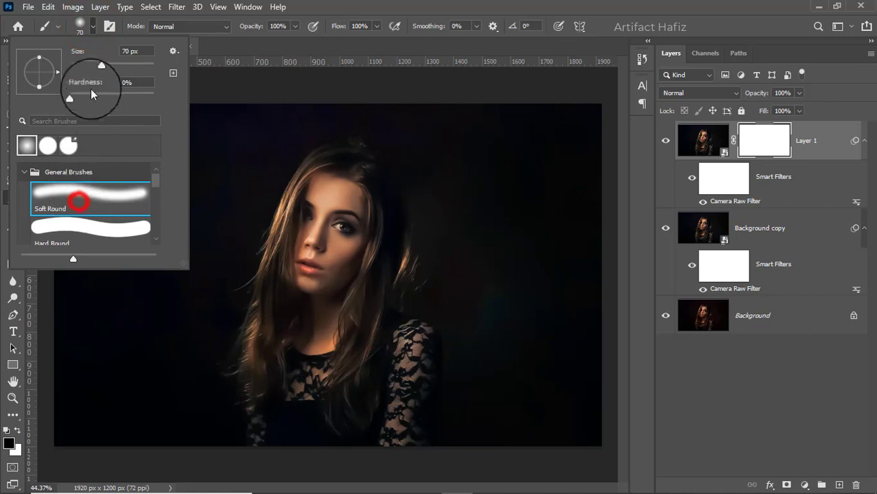
{"action": "left_click_drag", "start_coordinate": [115, 66], "coordinate": [123, 68]}
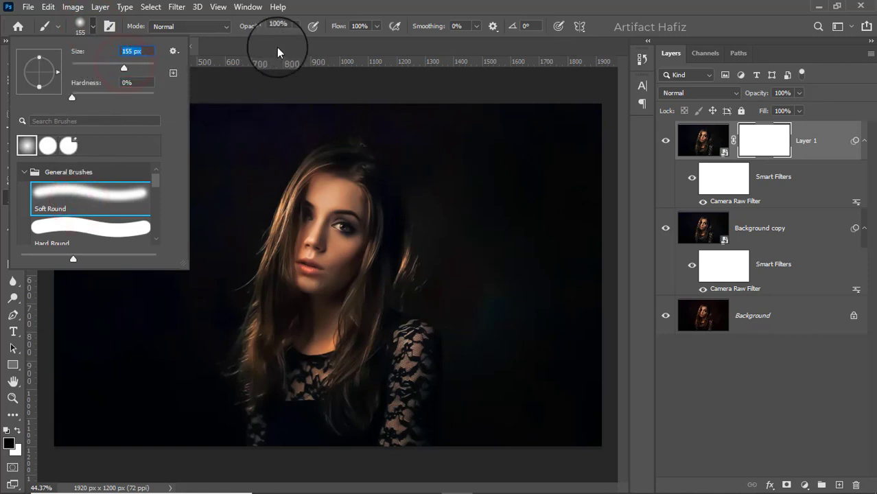
{"action": "left_click", "coordinate": [294, 26]}
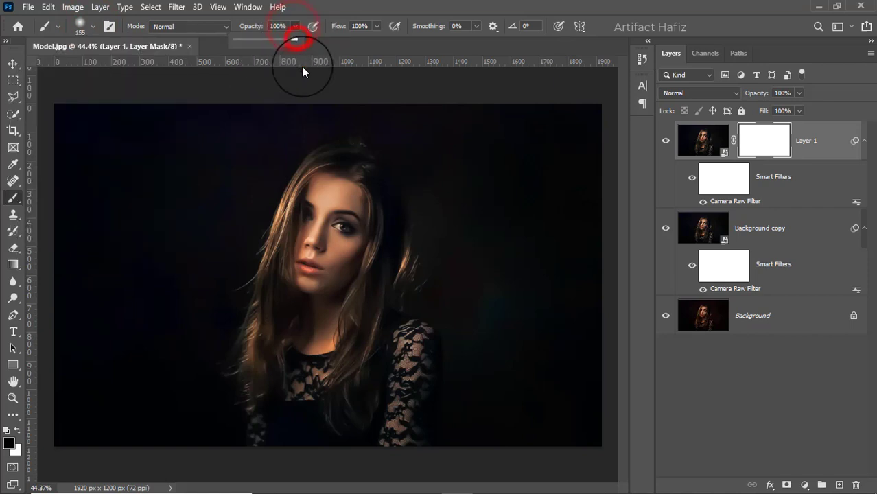
{"action": "left_click", "coordinate": [18, 433]}
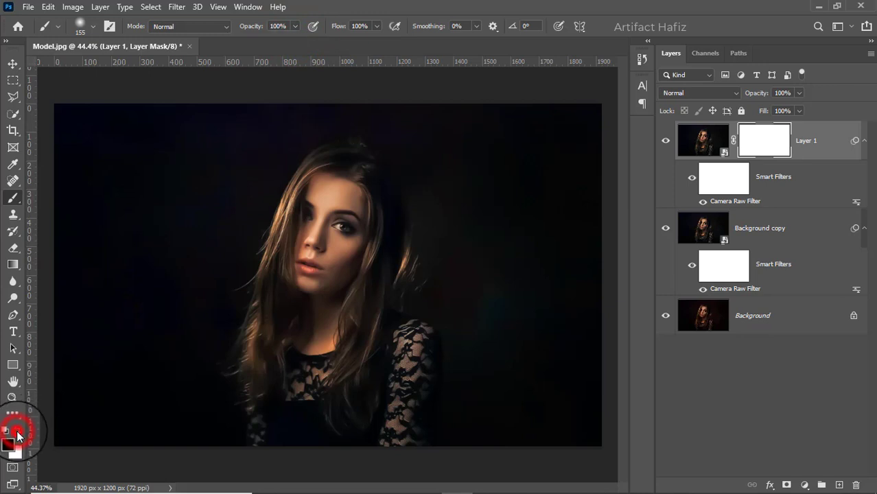
{"action": "mouse_move", "coordinate": [306, 180]}
{"action": "left_mouse_down"}
{"action": "mouse_move", "coordinate": [329, 198]}
{"action": "mouse_move", "coordinate": [324, 280]}
{"action": "mouse_move", "coordinate": [330, 249]}
{"action": "left_mouse_up"}
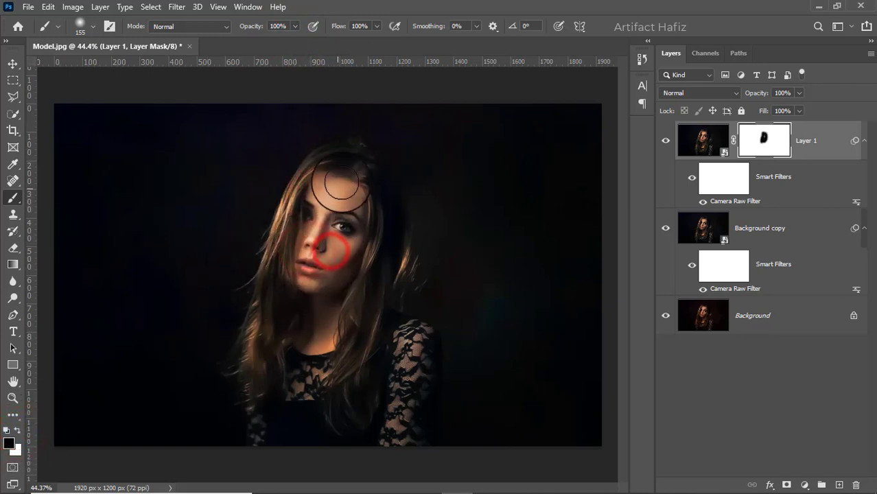
{"action": "mouse_move", "coordinate": [341, 182]}
{"action": "left_mouse_down"}
{"action": "mouse_move", "coordinate": [308, 208]}
{"action": "mouse_move", "coordinate": [289, 284]}
{"action": "mouse_move", "coordinate": [341, 229]}
{"action": "mouse_move", "coordinate": [349, 207]}
{"action": "mouse_move", "coordinate": [363, 217]}
{"action": "mouse_move", "coordinate": [347, 285]}
{"action": "mouse_move", "coordinate": [331, 235]}
{"action": "mouse_move", "coordinate": [327, 279]}
{"action": "mouse_move", "coordinate": [301, 279]}
{"action": "mouse_move", "coordinate": [357, 221]}
{"action": "mouse_move", "coordinate": [337, 402]}
{"action": "mouse_move", "coordinate": [334, 347]}
{"action": "mouse_move", "coordinate": [366, 261]}
{"action": "mouse_move", "coordinate": [369, 343]}
{"action": "mouse_move", "coordinate": [337, 409]}
{"action": "mouse_move", "coordinate": [265, 312]}
{"action": "mouse_move", "coordinate": [261, 281]}
{"action": "mouse_move", "coordinate": [258, 359]}
{"action": "mouse_move", "coordinate": [241, 396]}
{"action": "mouse_move", "coordinate": [489, 343]}
{"action": "left_mouse_up"}
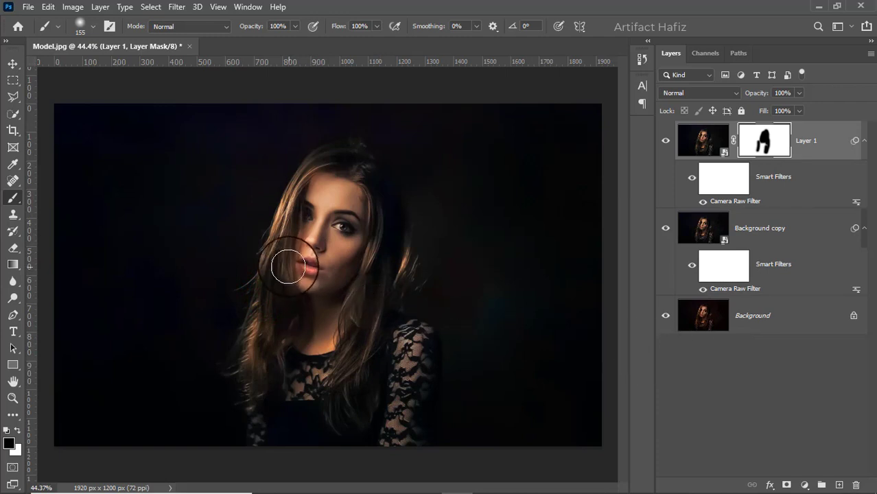
{"action": "mouse_move", "coordinate": [287, 266]}
{"action": "left_mouse_down"}
{"action": "mouse_move", "coordinate": [274, 284]}
{"action": "mouse_move", "coordinate": [274, 274]}
{"action": "left_mouse_up"}
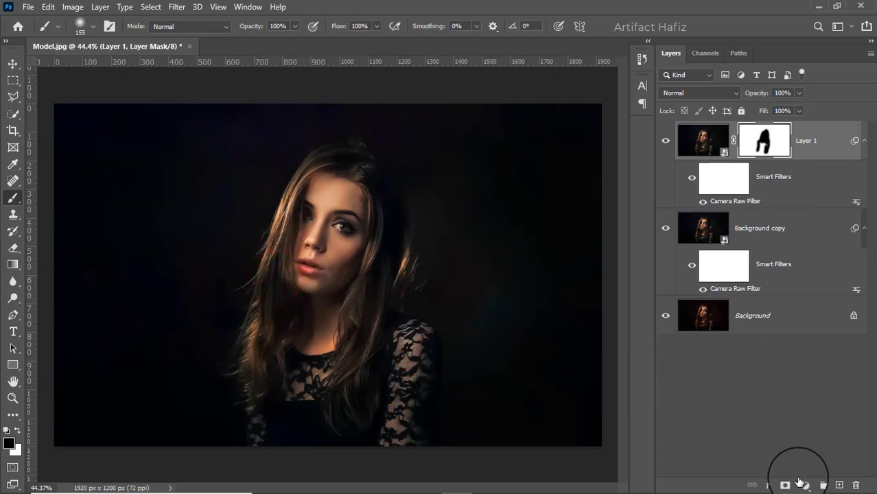
Step: Add a Color Lookup adjustment layer using the Fuji F125 Kodak 2395 (by Adobe).cube LUT and lower its opacity to 43%
{"action": "left_click", "coordinate": [801, 484]}
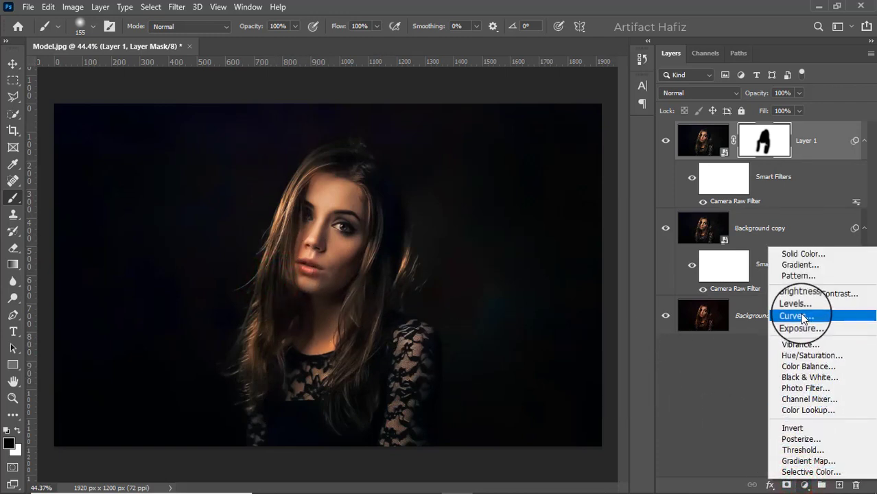
{"action": "left_click", "coordinate": [808, 410]}
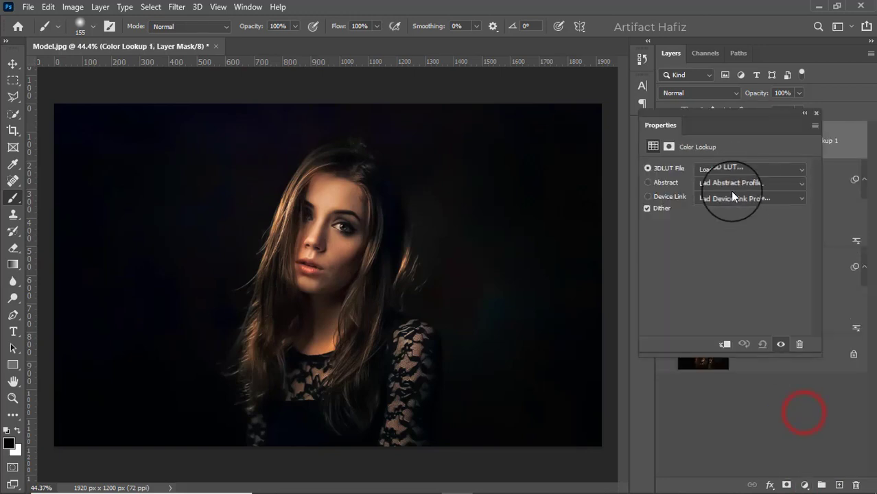
{"action": "left_click", "coordinate": [732, 175]}
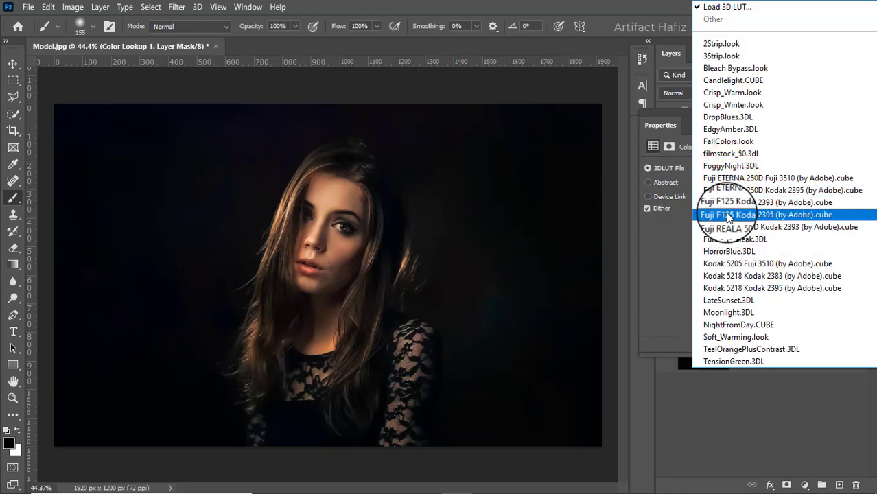
{"action": "left_click", "coordinate": [728, 217]}
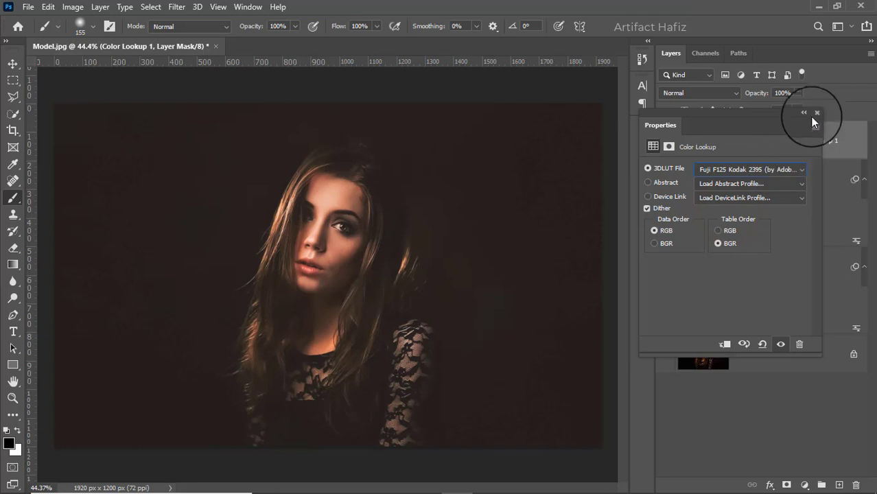
{"action": "left_click", "coordinate": [818, 113]}
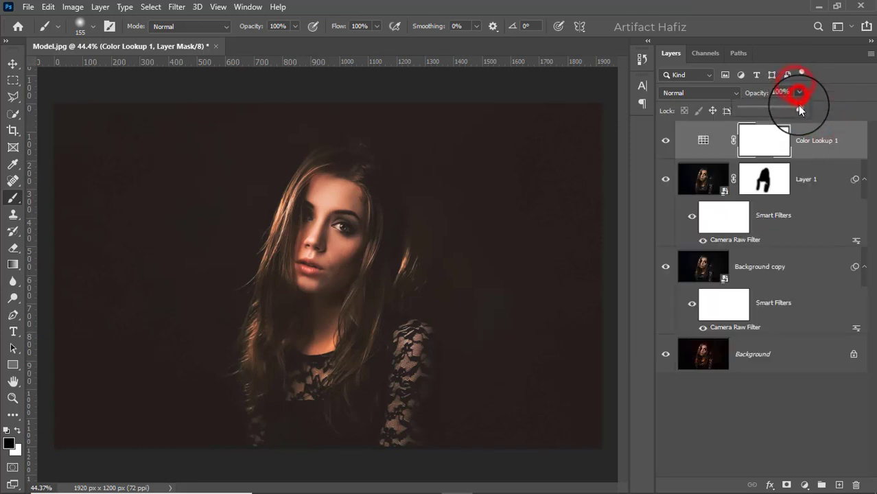
{"action": "left_click_drag", "start_coordinate": [787, 110], "coordinate": [764, 111]}
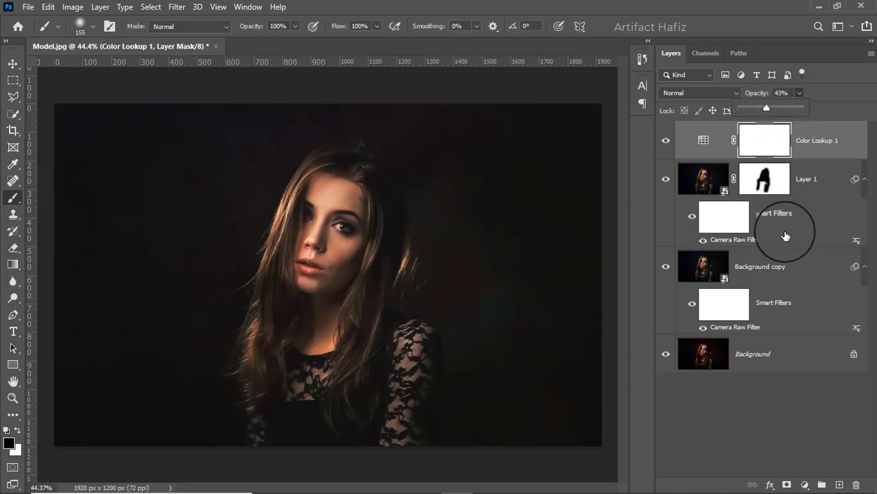
Step: Add a Levels adjustment layer with the midtone input at 1.28 and the white input at 242
{"action": "left_click", "coordinate": [805, 484]}
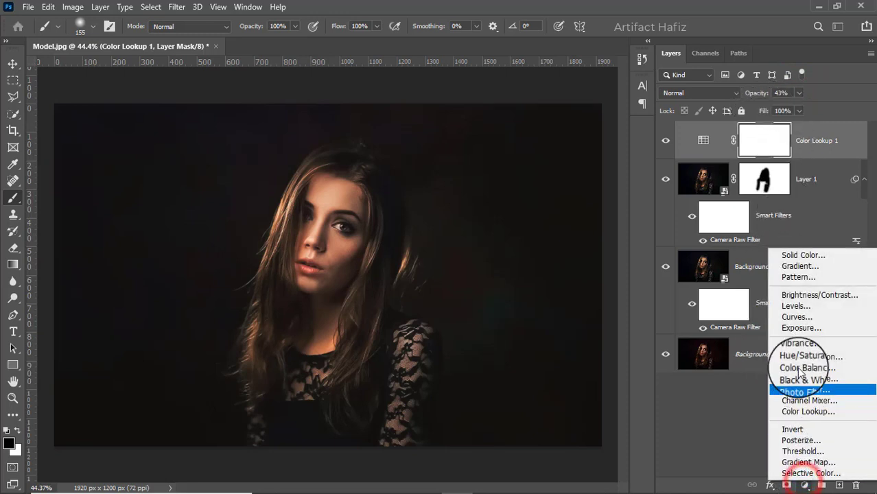
{"action": "left_click", "coordinate": [795, 304]}
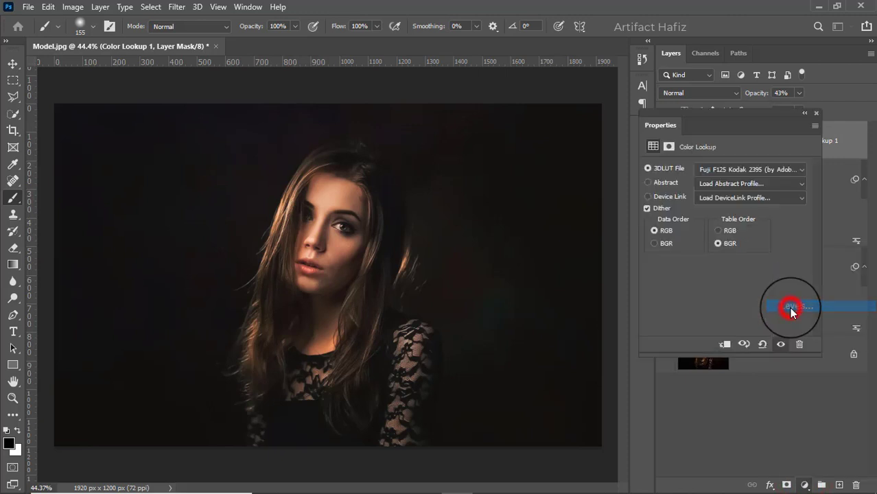
{"action": "left_click_drag", "start_coordinate": [804, 262], "coordinate": [774, 260]}
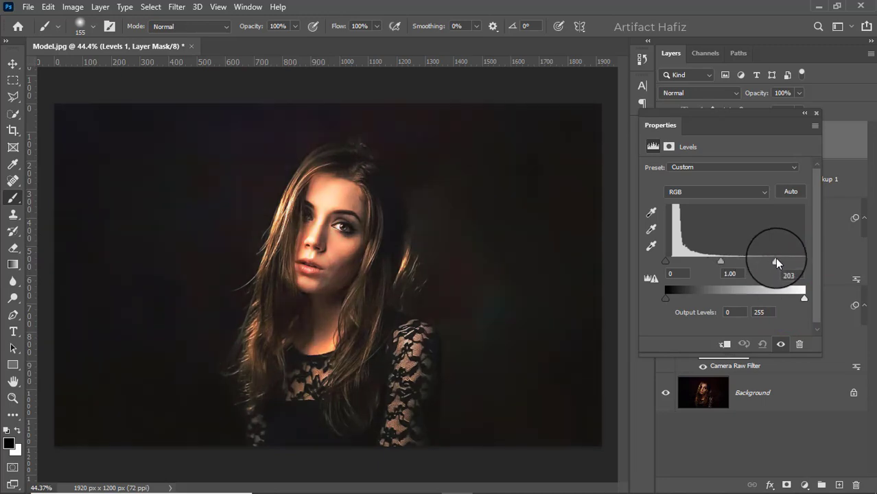
{"action": "mouse_move", "coordinate": [718, 262]}
{"action": "left_mouse_down"}
{"action": "mouse_move", "coordinate": [739, 262]}
{"action": "mouse_move", "coordinate": [710, 262]}
{"action": "left_mouse_up"}
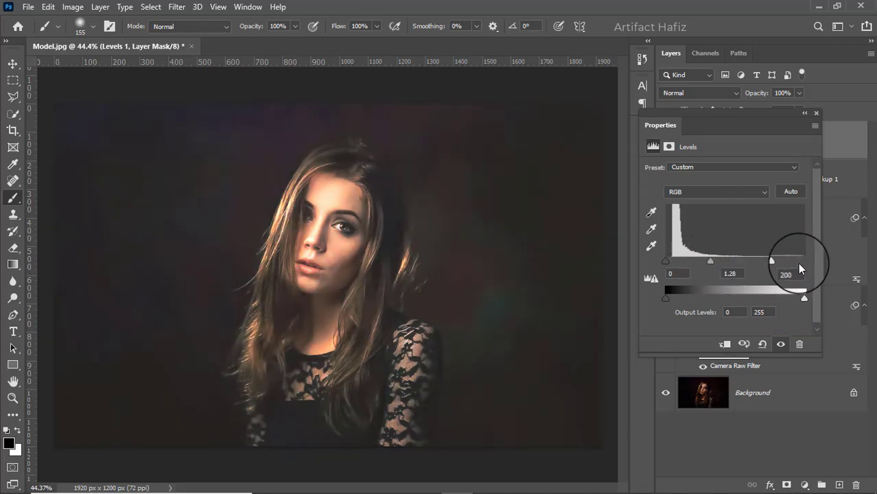
{"action": "left_click_drag", "start_coordinate": [775, 262], "coordinate": [797, 256]}
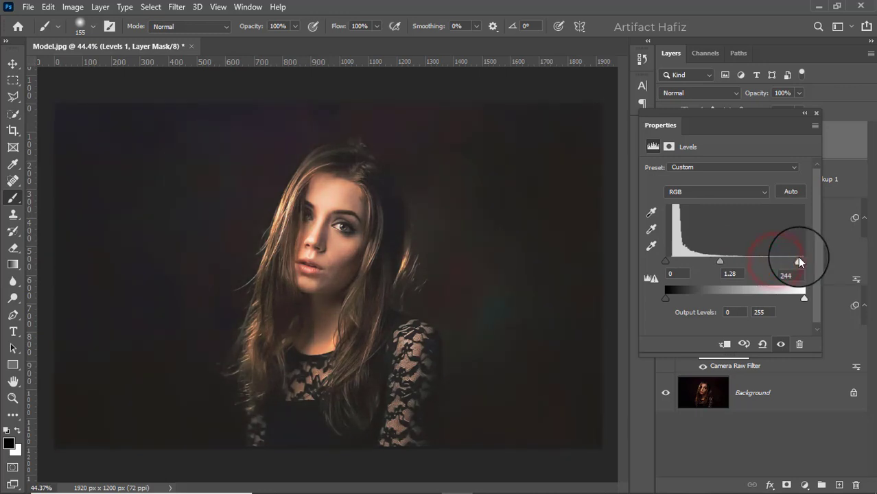
{"action": "left_click", "coordinate": [817, 115]}
Step: Merge all visible layers into a new layer above Levels 1 and convert it for smart filters
{"action": "key", "text": "ctrl+alt+shift+e"}
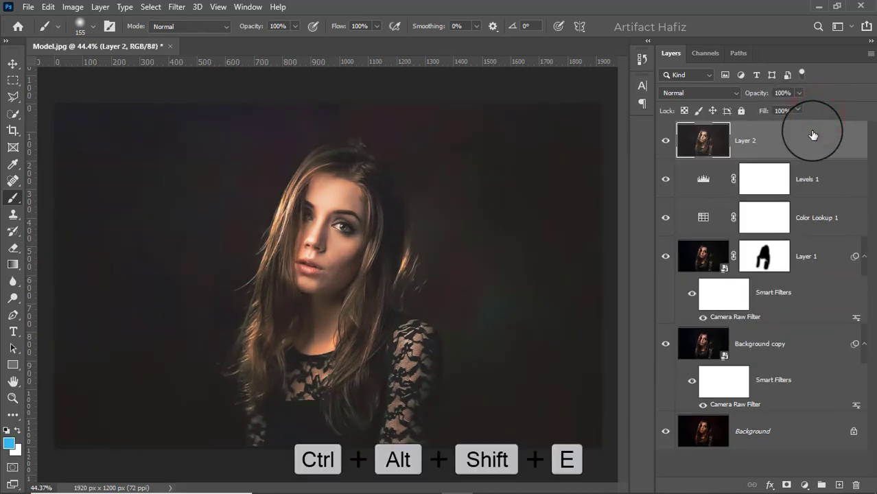
{"action": "left_click", "coordinate": [176, 7]}
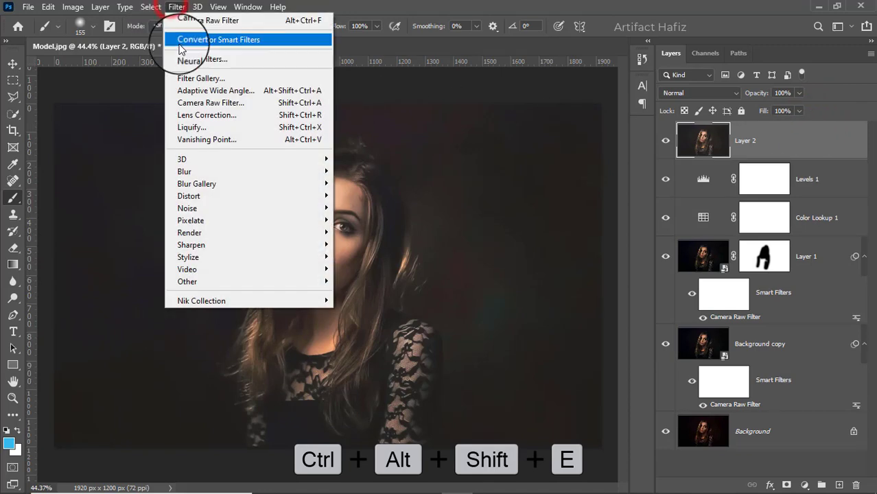
{"action": "left_click", "coordinate": [179, 39]}
Step: Start a Camera Raw filter on Layer 2 and set Contrast -30, Shadows -100, Whites +10 and Blacks -12
{"action": "left_click", "coordinate": [176, 7]}
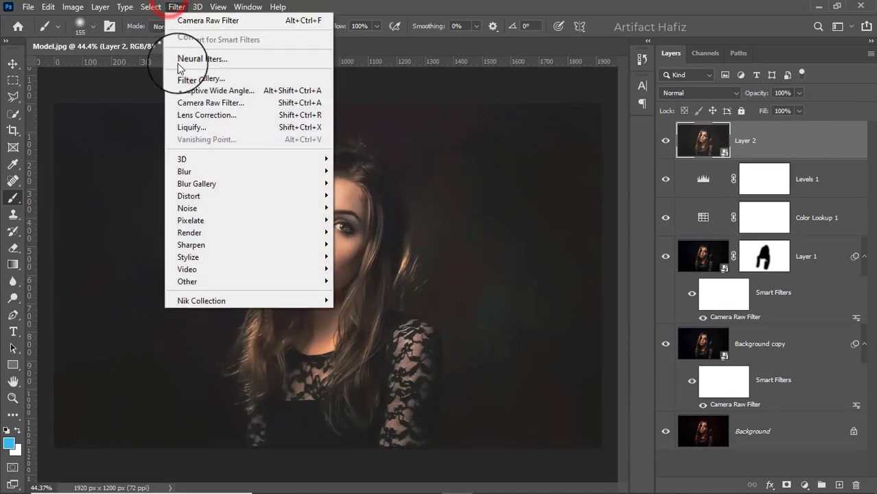
{"action": "left_click", "coordinate": [193, 102]}
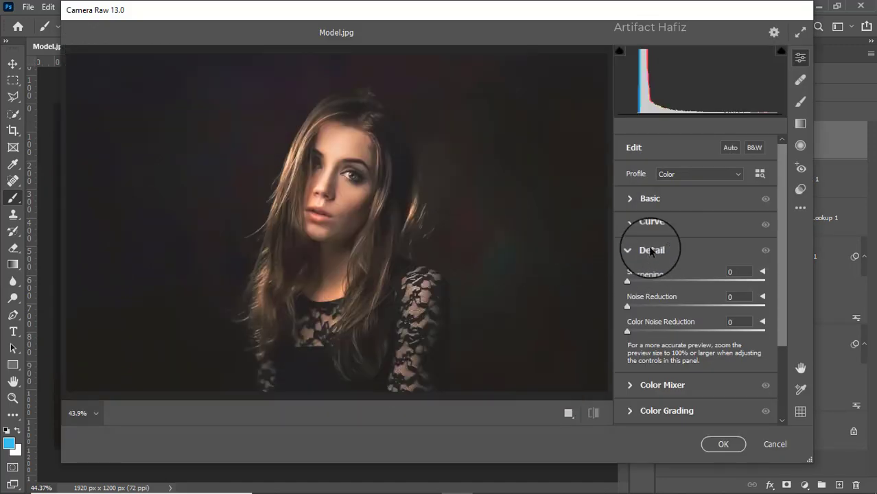
{"action": "left_click", "coordinate": [630, 197]}
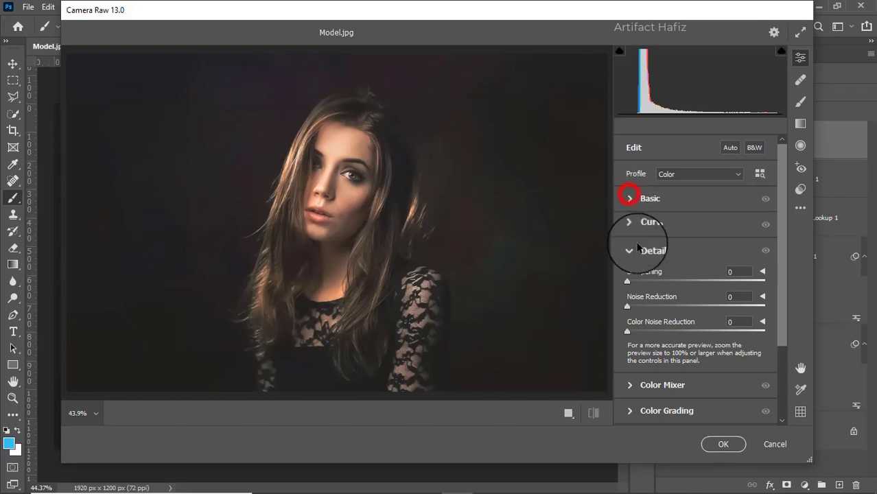
{"action": "left_click_drag", "start_coordinate": [696, 349], "coordinate": [691, 349]}
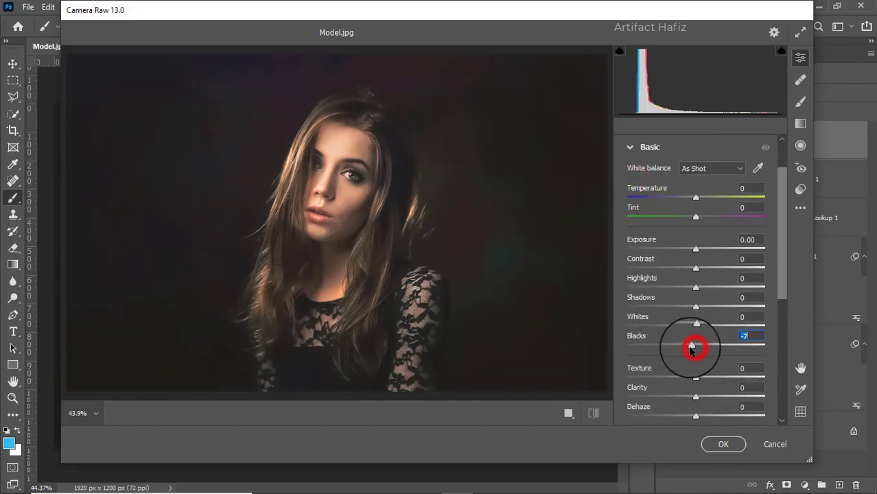
{"action": "left_click_drag", "start_coordinate": [696, 306], "coordinate": [703, 326]}
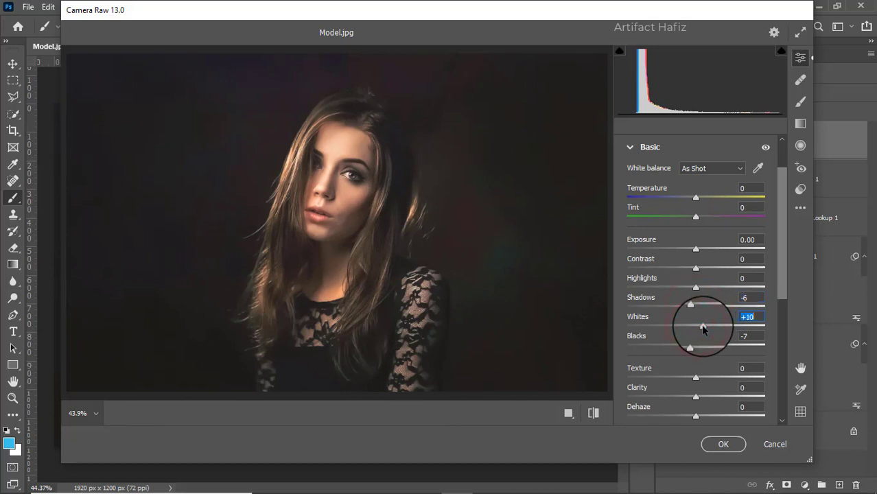
{"action": "left_click_drag", "start_coordinate": [696, 268], "coordinate": [674, 272]}
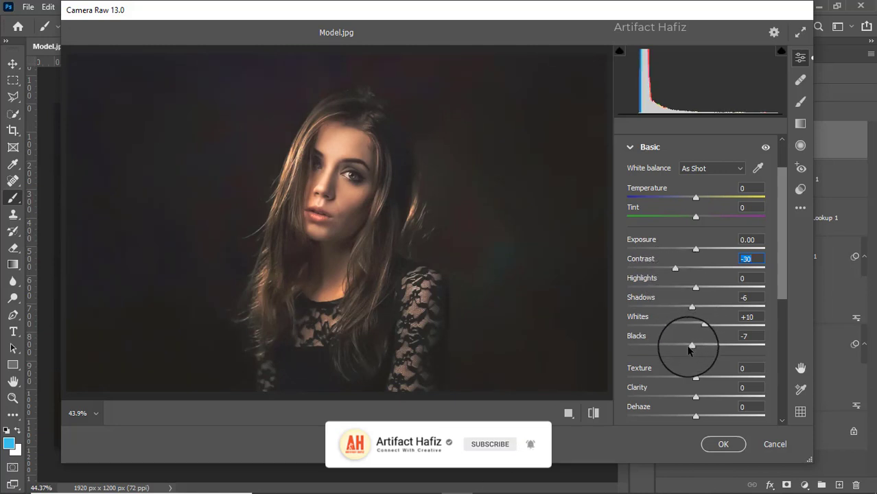
{"action": "left_click_drag", "start_coordinate": [691, 349], "coordinate": [683, 347]}
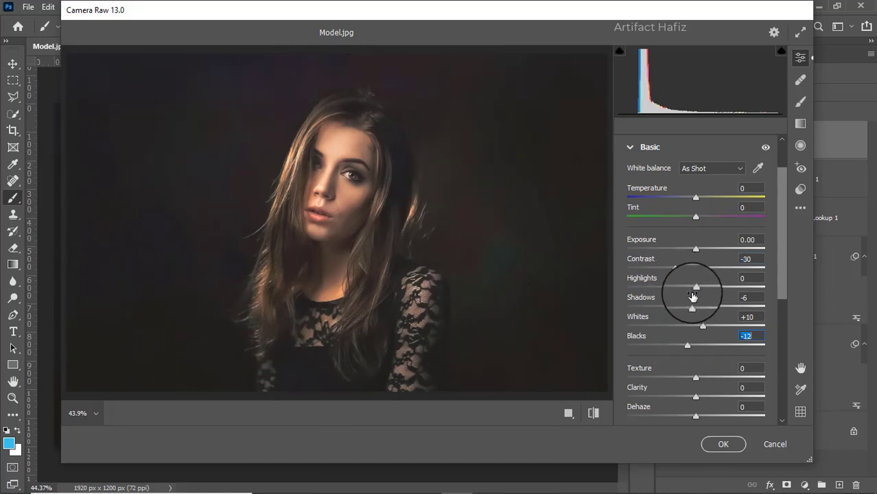
{"action": "left_click_drag", "start_coordinate": [695, 305], "coordinate": [626, 315]}
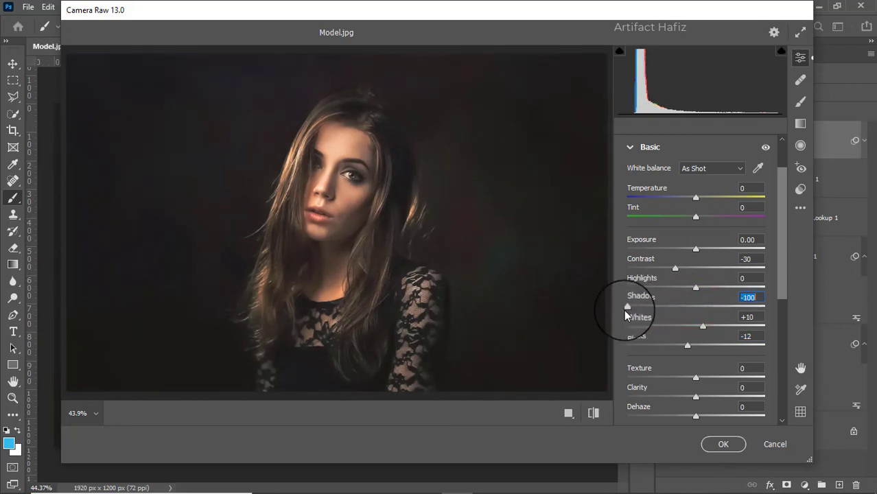
Step: Set Texture to -8 and Clarity to +17 and apply the Camera Raw filter to Layer 2
{"action": "scroll", "coordinate": [681, 313], "scroll_direction": "down", "scroll_amount": 1}
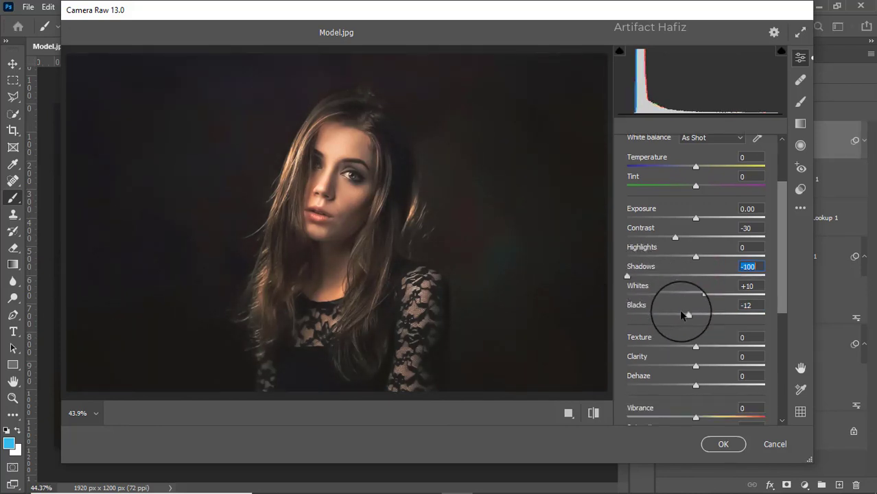
{"action": "scroll", "coordinate": [682, 314], "scroll_direction": "down", "scroll_amount": 3}
{"action": "mouse_move", "coordinate": [696, 272]}
{"action": "left_mouse_down"}
{"action": "mouse_move", "coordinate": [713, 276]}
{"action": "mouse_move", "coordinate": [695, 252]}
{"action": "mouse_move", "coordinate": [690, 265]}
{"action": "left_mouse_up"}
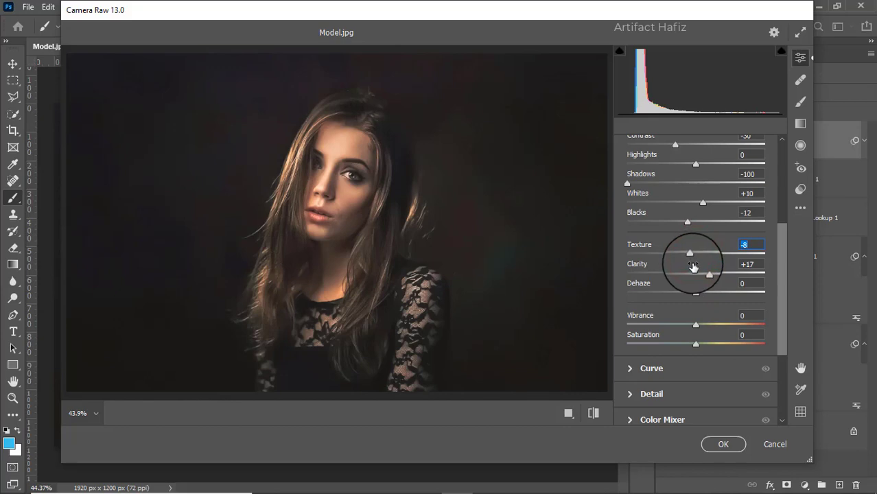
{"action": "left_click", "coordinate": [709, 445]}
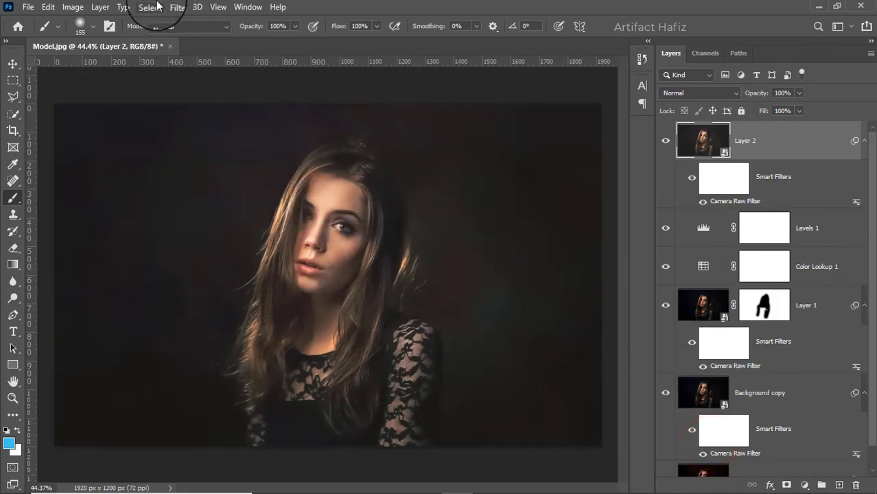
Step: Open Layer 2 in the Nik Collection's Color Efex Pro 4 filter and dismiss the startup warning
{"action": "left_click", "coordinate": [177, 7]}
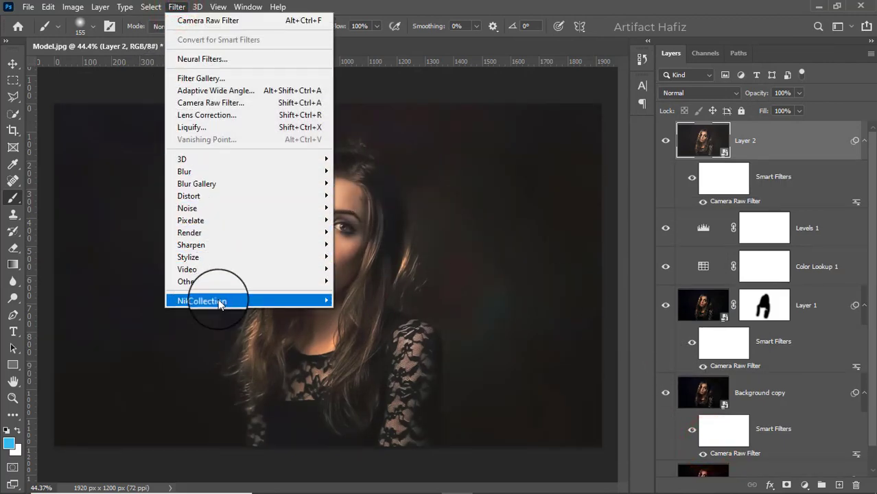
{"action": "mouse_move", "coordinate": [219, 304]}
{"action": "left_click", "coordinate": [348, 309]}
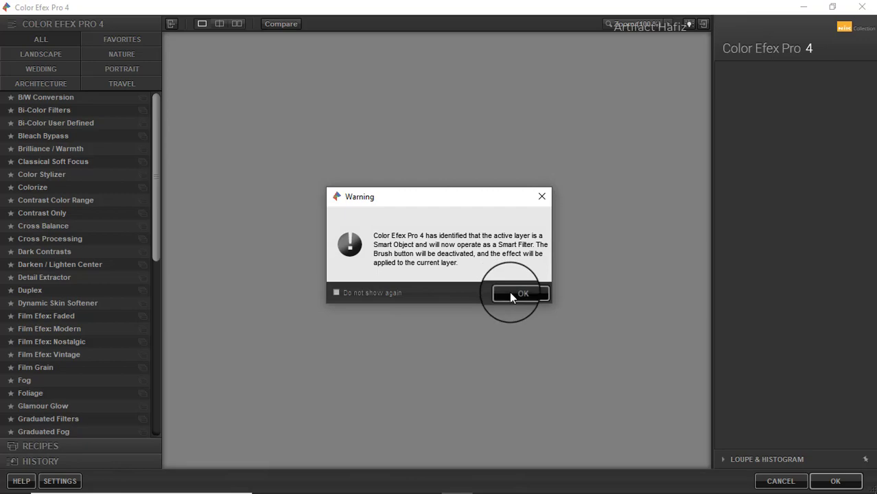
{"action": "left_click", "coordinate": [509, 293]}
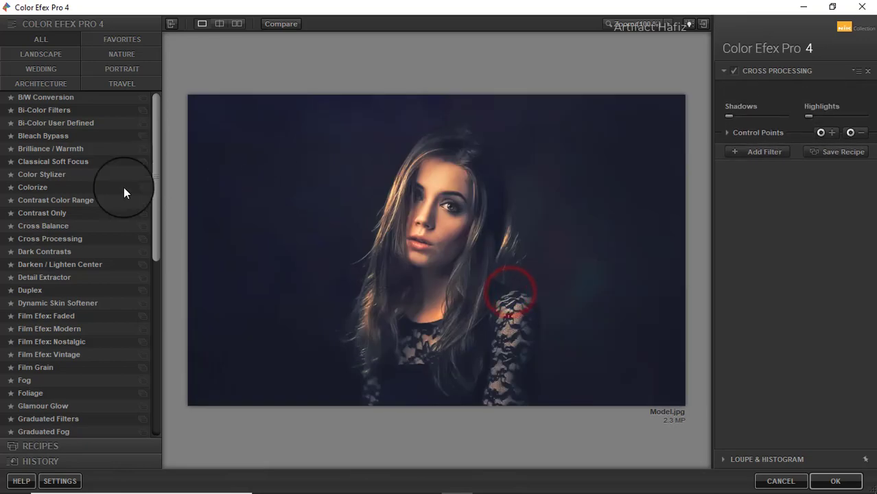
Step: Apply the Cross Processing filter with method L02 and strength about 18%, comparing the image with and without it
{"action": "left_click", "coordinate": [50, 238]}
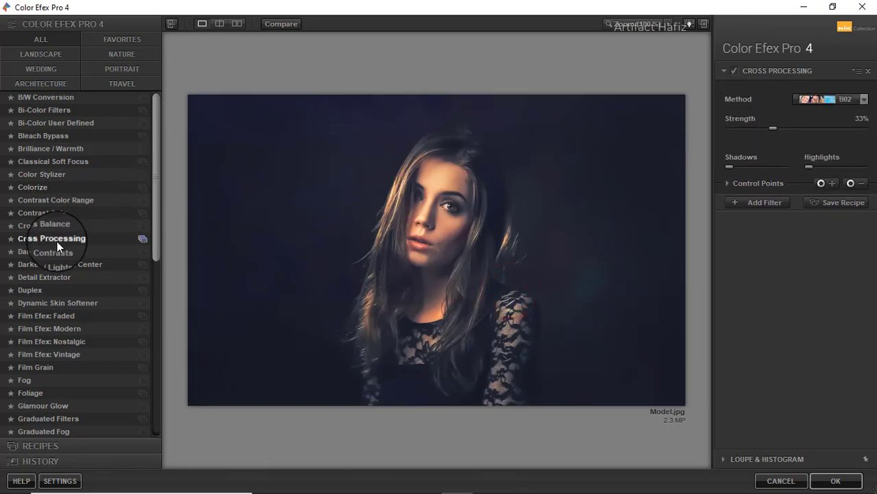
{"action": "left_click", "coordinate": [825, 96]}
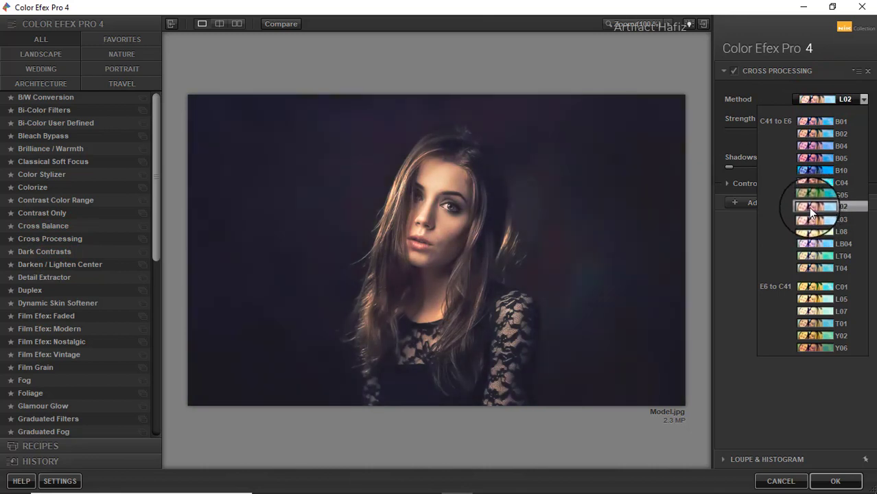
{"action": "left_click", "coordinate": [809, 207]}
{"action": "left_click", "coordinate": [734, 72]}
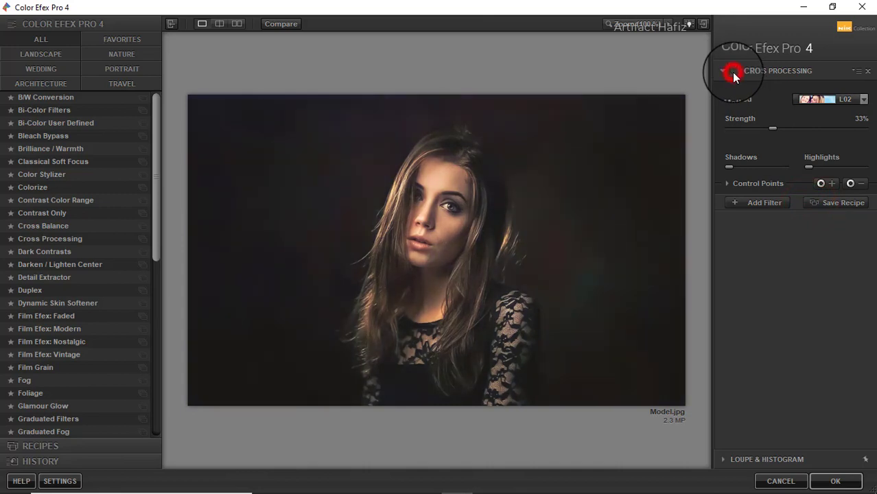
{"action": "left_click", "coordinate": [732, 72]}
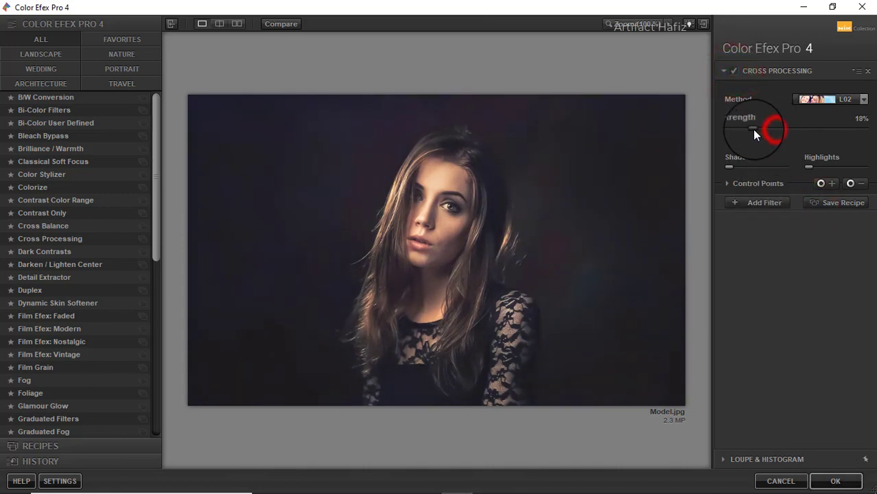
{"action": "left_click", "coordinate": [835, 480]}
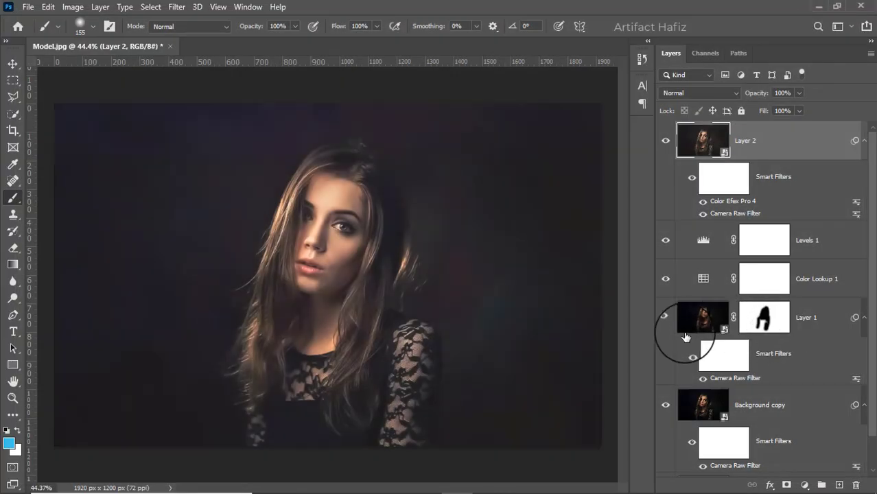
Step: Compare the original Background image with the finished grade by toggling the visibility of all other layers
{"action": "scroll", "coordinate": [676, 371], "scroll_direction": "down", "scroll_amount": 2}
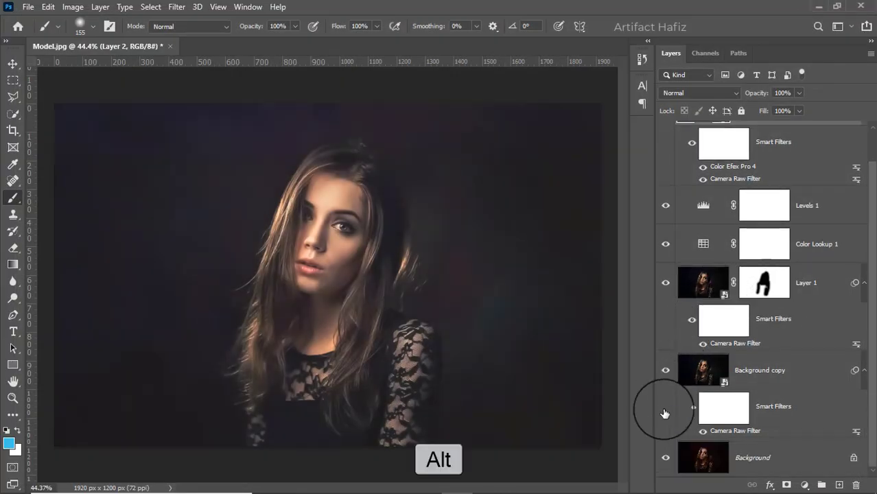
{"action": "left_click", "coordinate": [665, 459], "text": "alt"}
{"action": "left_click", "coordinate": [666, 459], "text": "alt"}
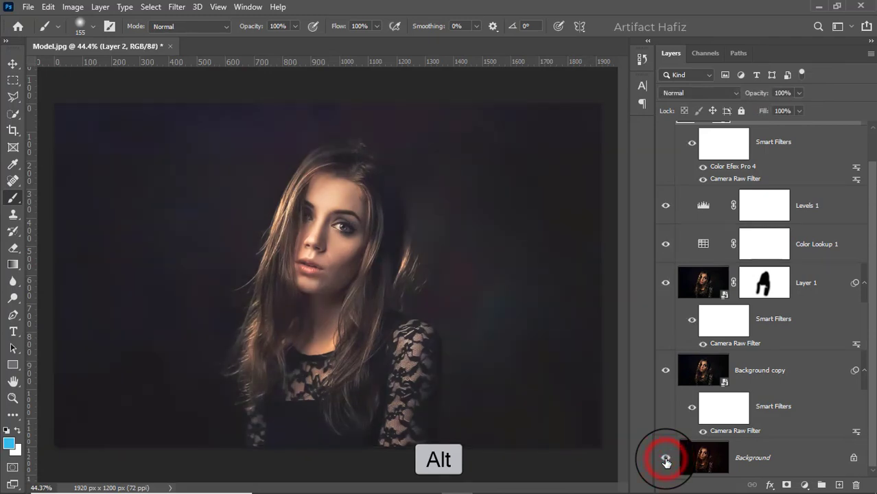
{"action": "left_click", "coordinate": [666, 459], "text": "alt"}
{"action": "left_click", "coordinate": [666, 459], "text": "alt"}
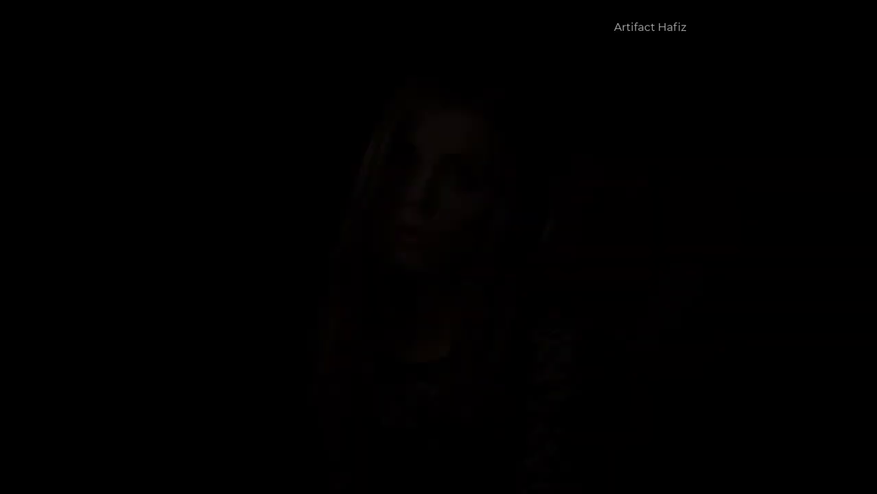